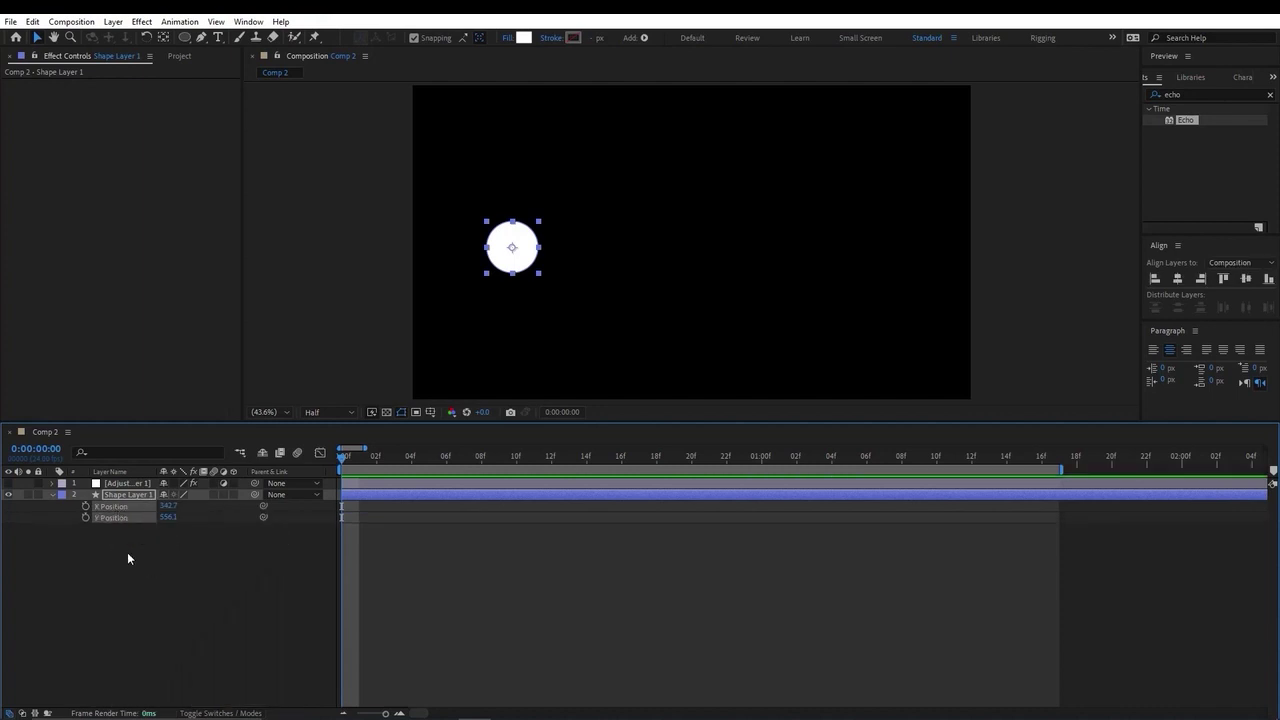
Step: Keyframe the circle's X Position at the start, and move the circle across the frame to about X 1682 at 1 second
left_click(143, 564)
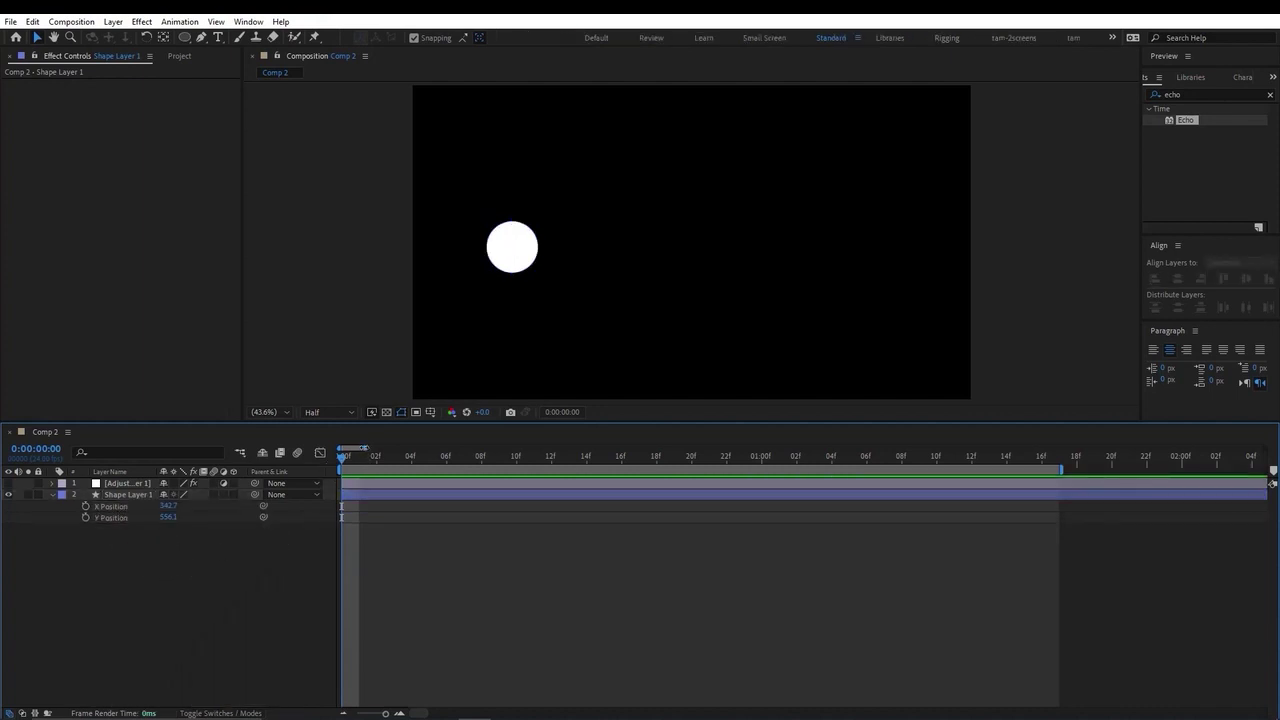
key("minus")
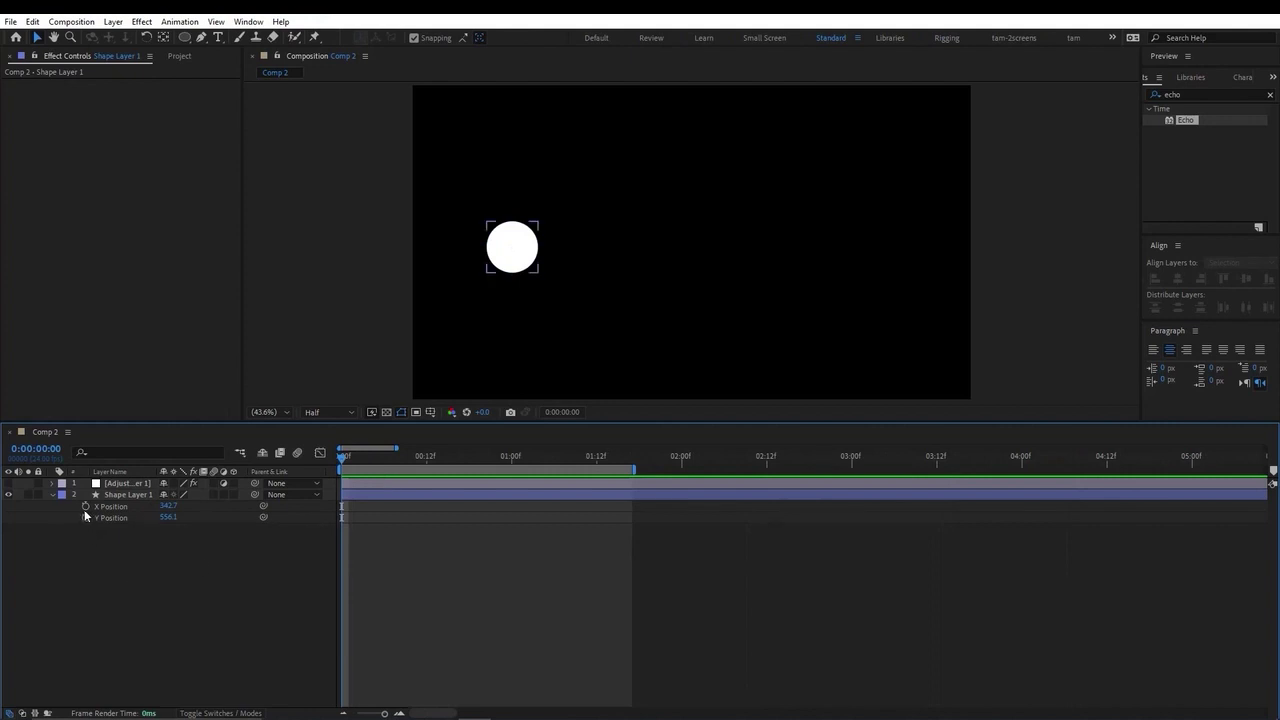
left_click(85, 506)
left_click_drag(350, 458, 511, 470)
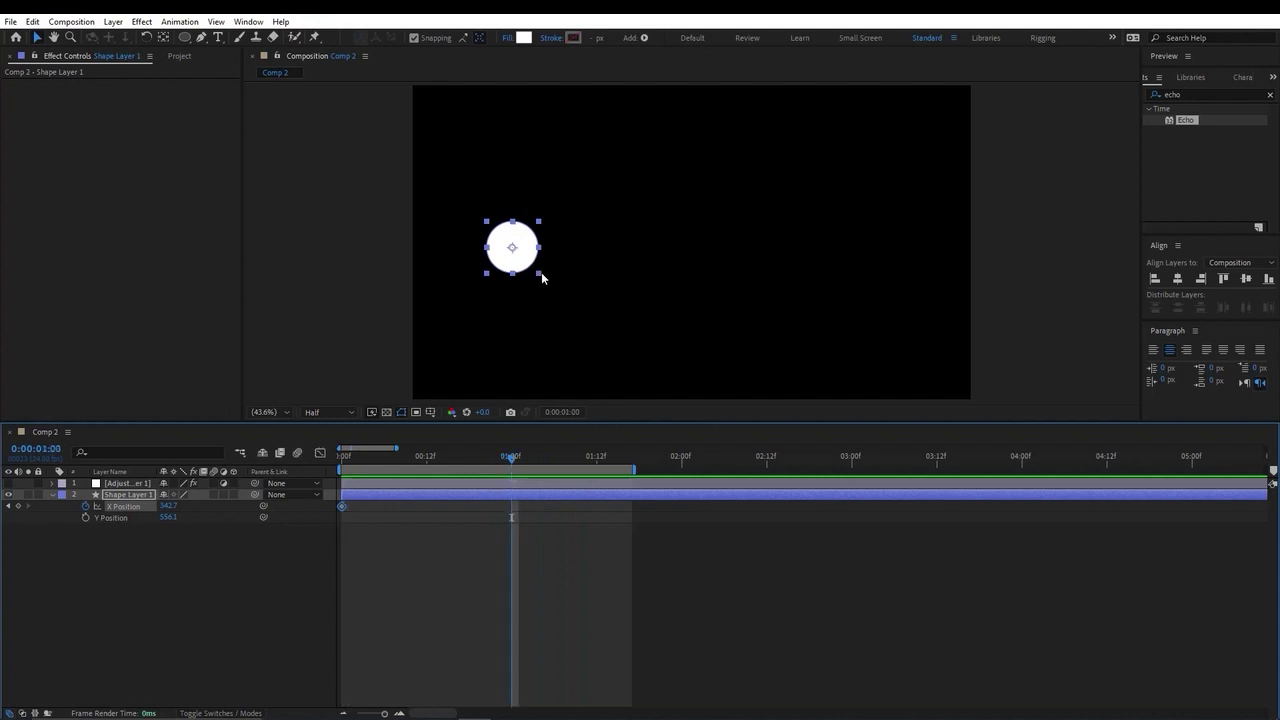
left_click_drag(525, 263, 918, 262)
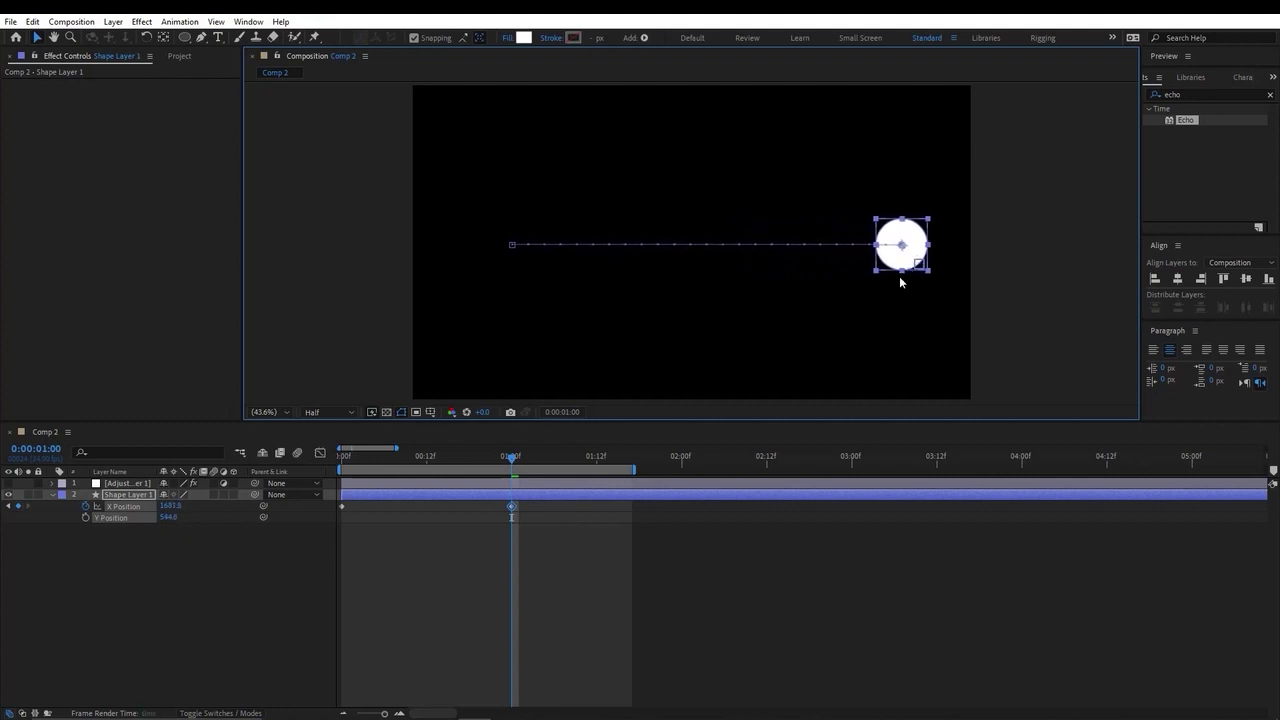
left_click(494, 557)
Step: Scrub back through the movement and check the frame rate in the composition settings
left_click_drag(508, 460, 390, 472)
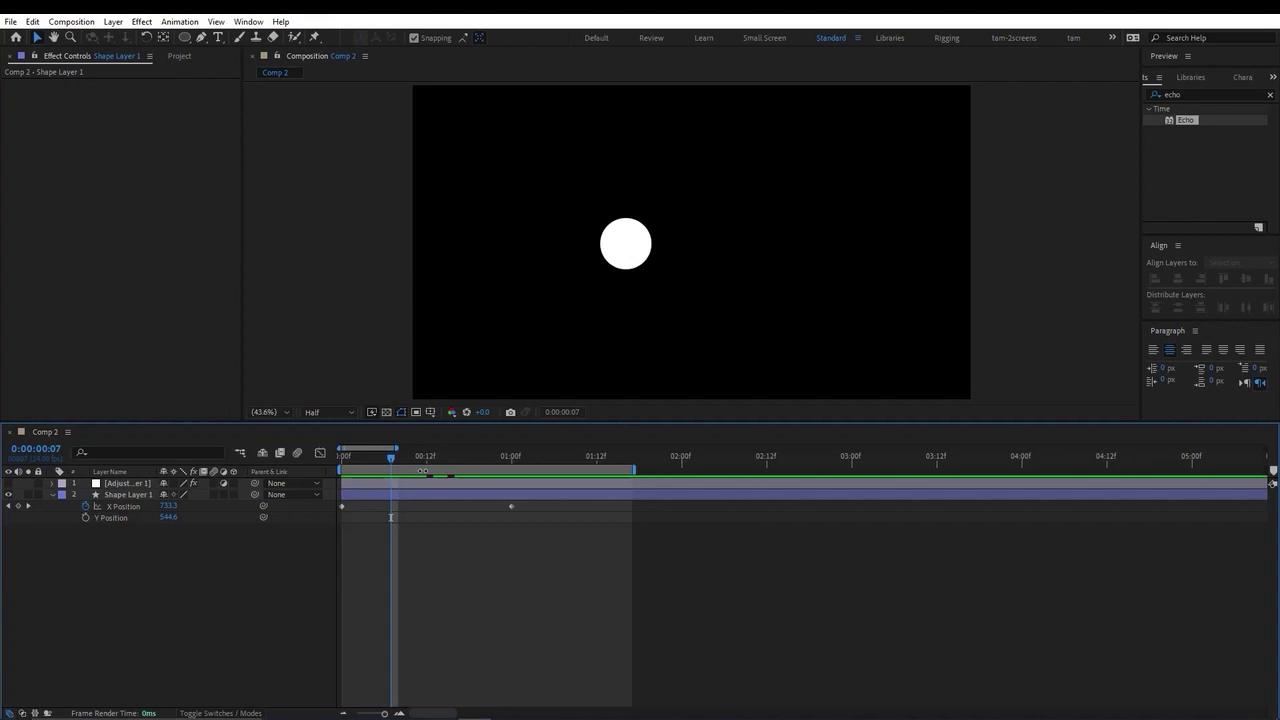
left_click(71, 21)
left_click(100, 54)
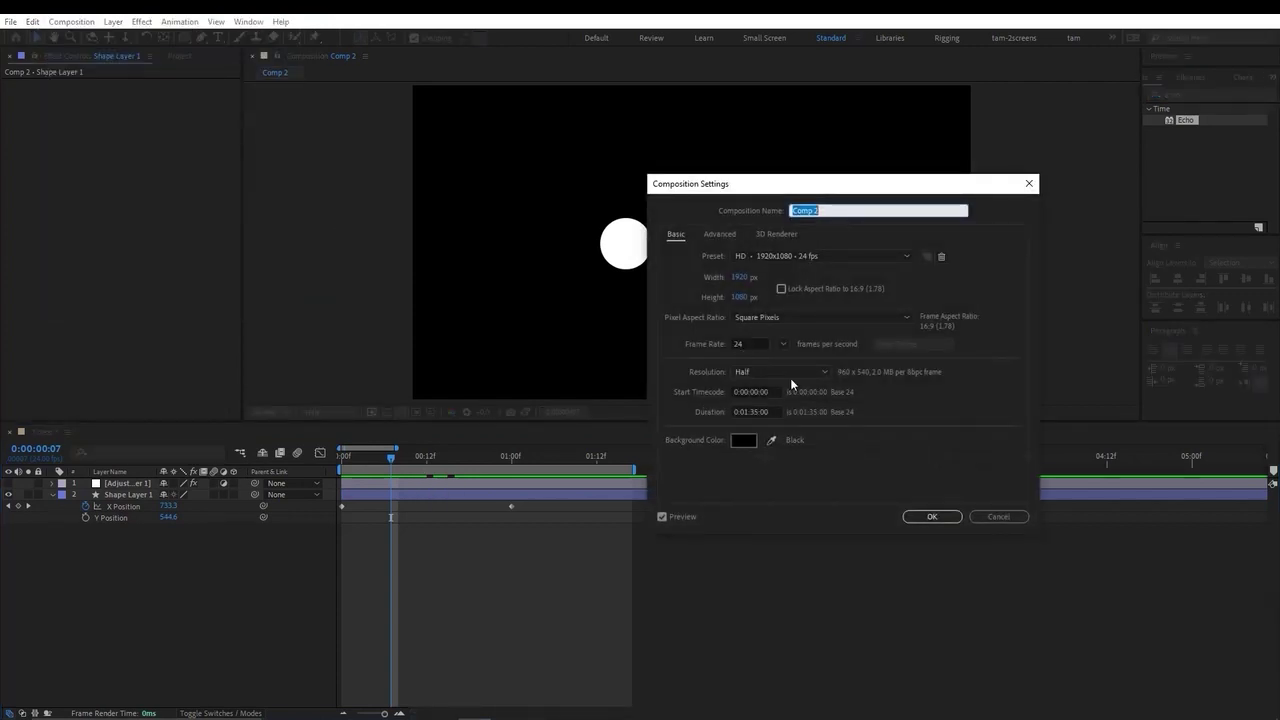
left_click(998, 516)
Step: Play the circle animation from the start and scrub between its two keyframes to examine the linear movement
left_click_drag(391, 458, 342, 483)
key("space")
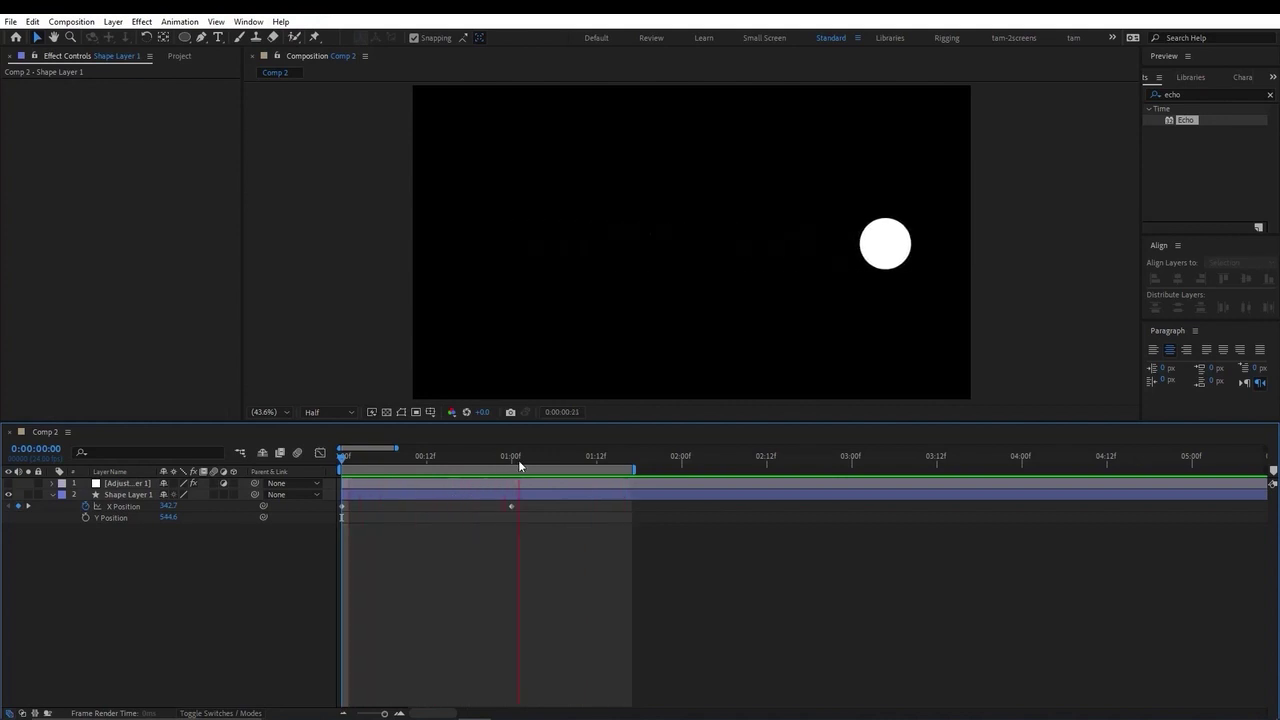
key("space")
left_click_drag(477, 457, 440, 457)
key("Home")
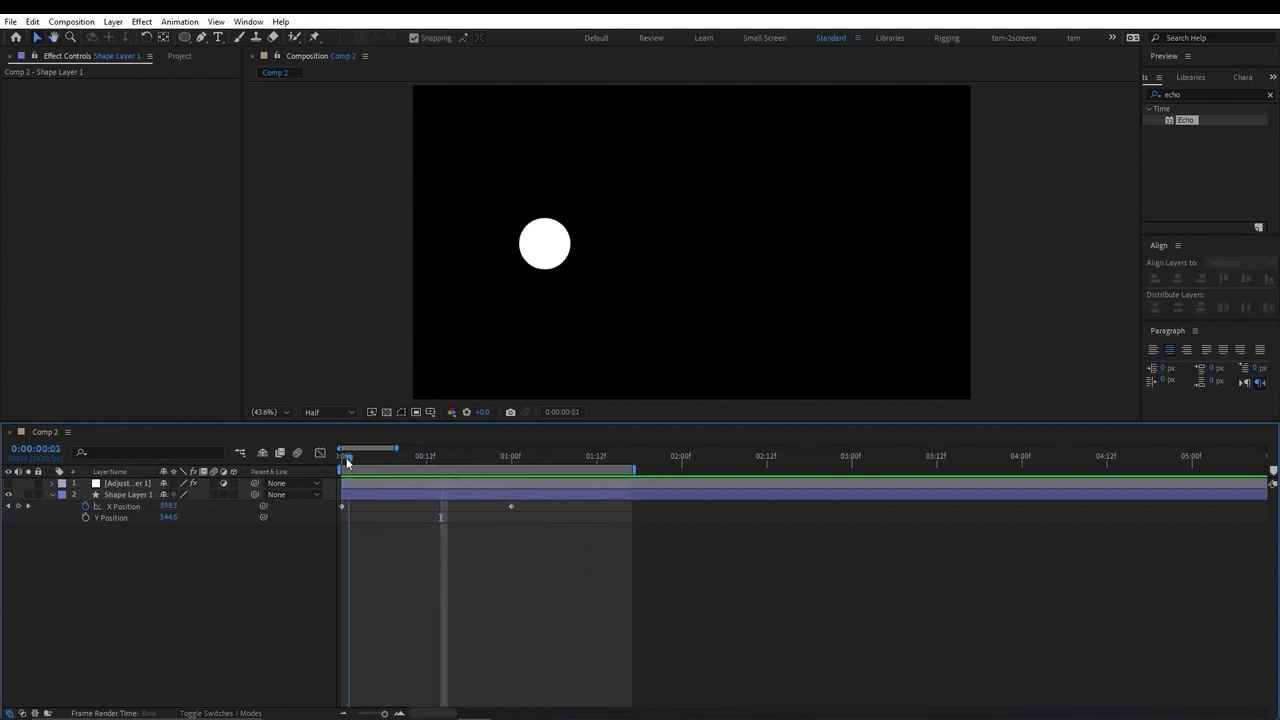
left_click_drag(353, 458, 449, 459)
left_click(511, 457)
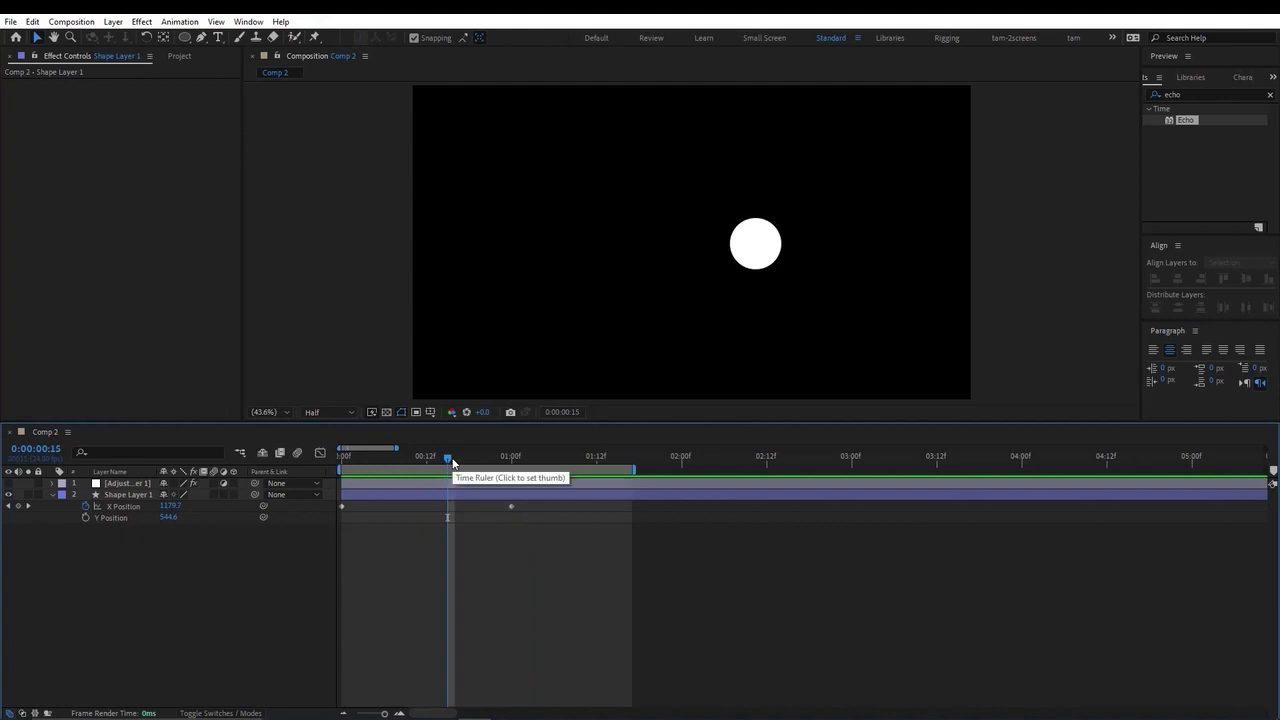
left_click_drag(464, 460, 504, 459)
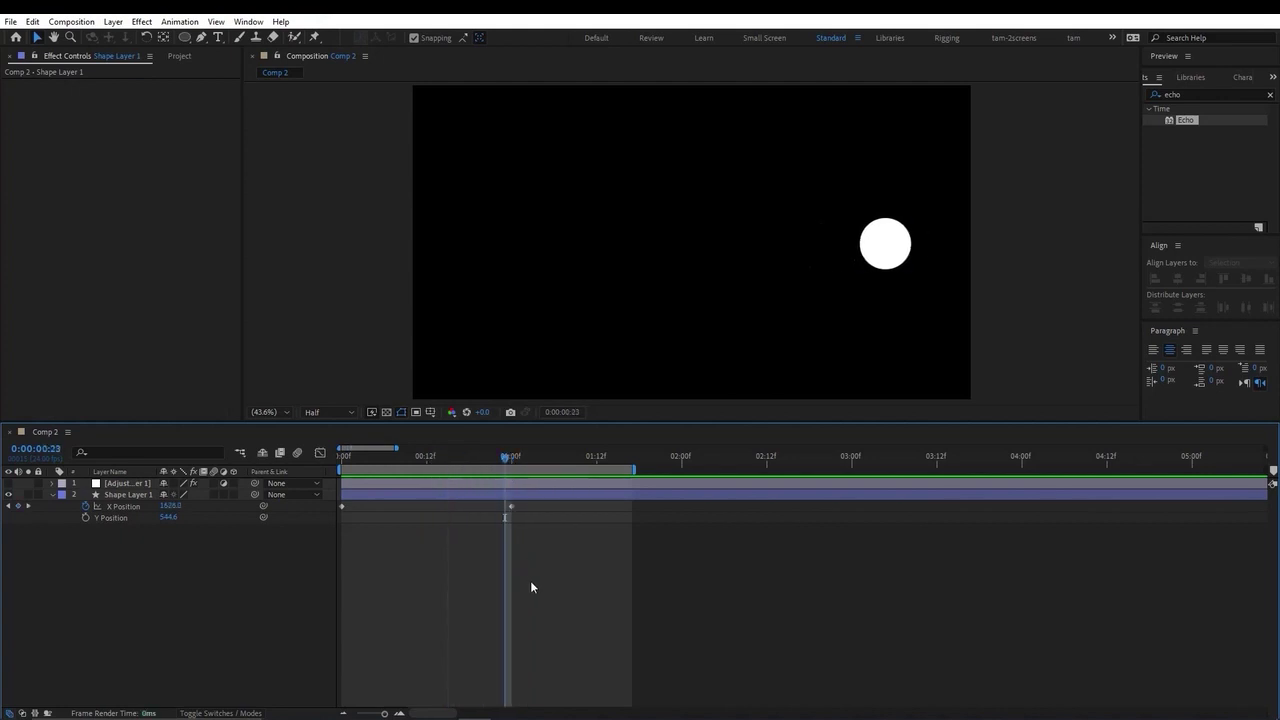
Step: Try moving the circle's end X Position keyframe earlier to frame 15
mouse_move(397, 447)
left_mouse_down()
mouse_move(430, 447)
mouse_move(408, 462)
mouse_move(436, 447)
mouse_move(410, 447)
left_mouse_up()
left_click(446, 464)
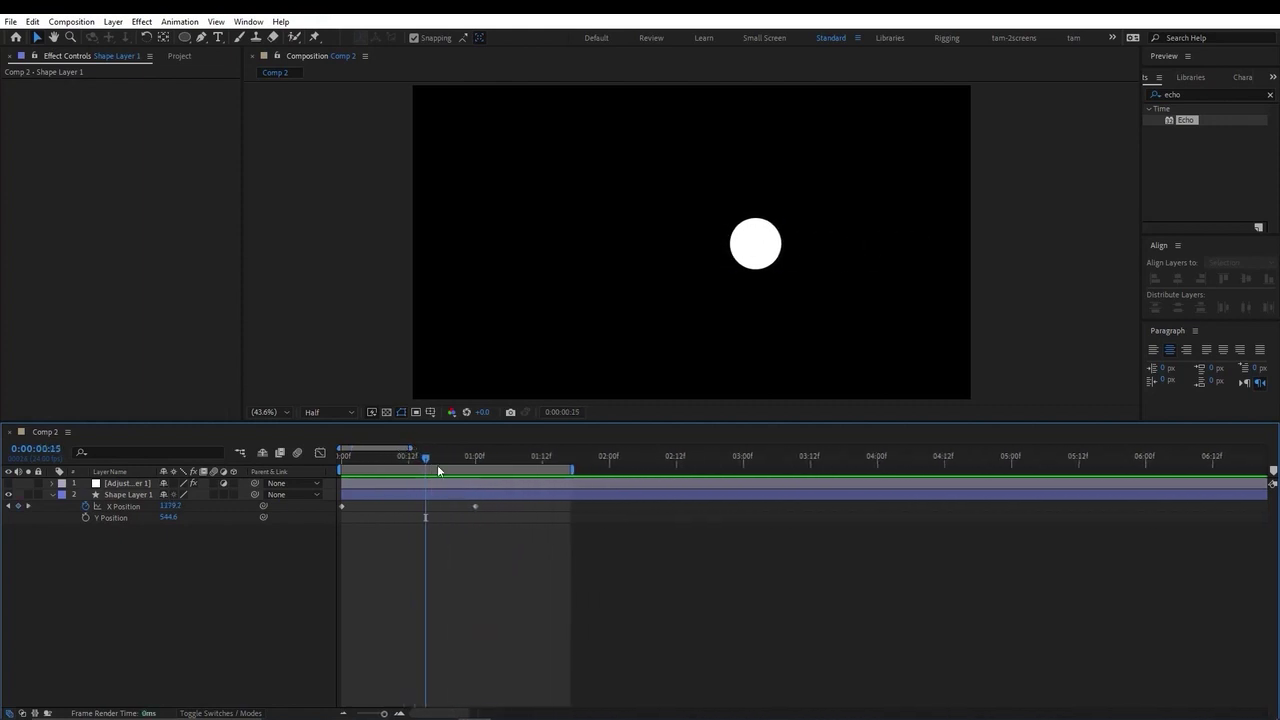
left_click(432, 505)
left_click(475, 506)
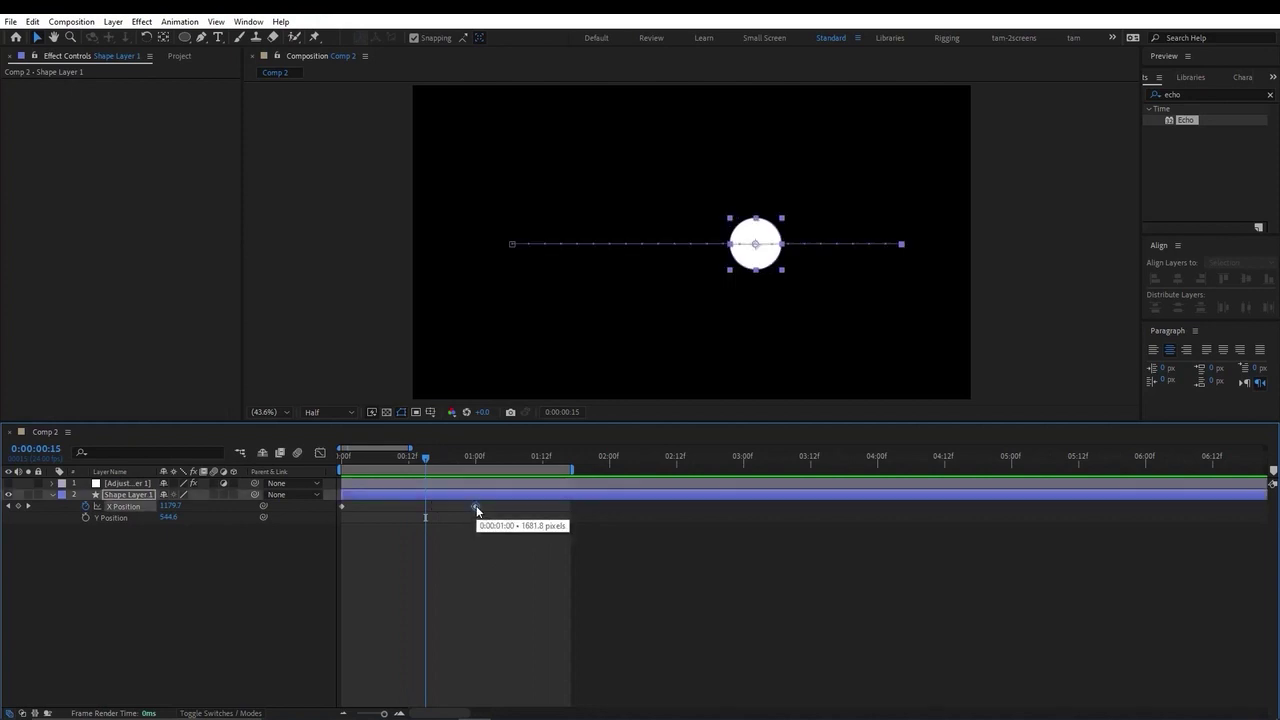
left_click_drag(475, 511, 425, 510)
key("F2")
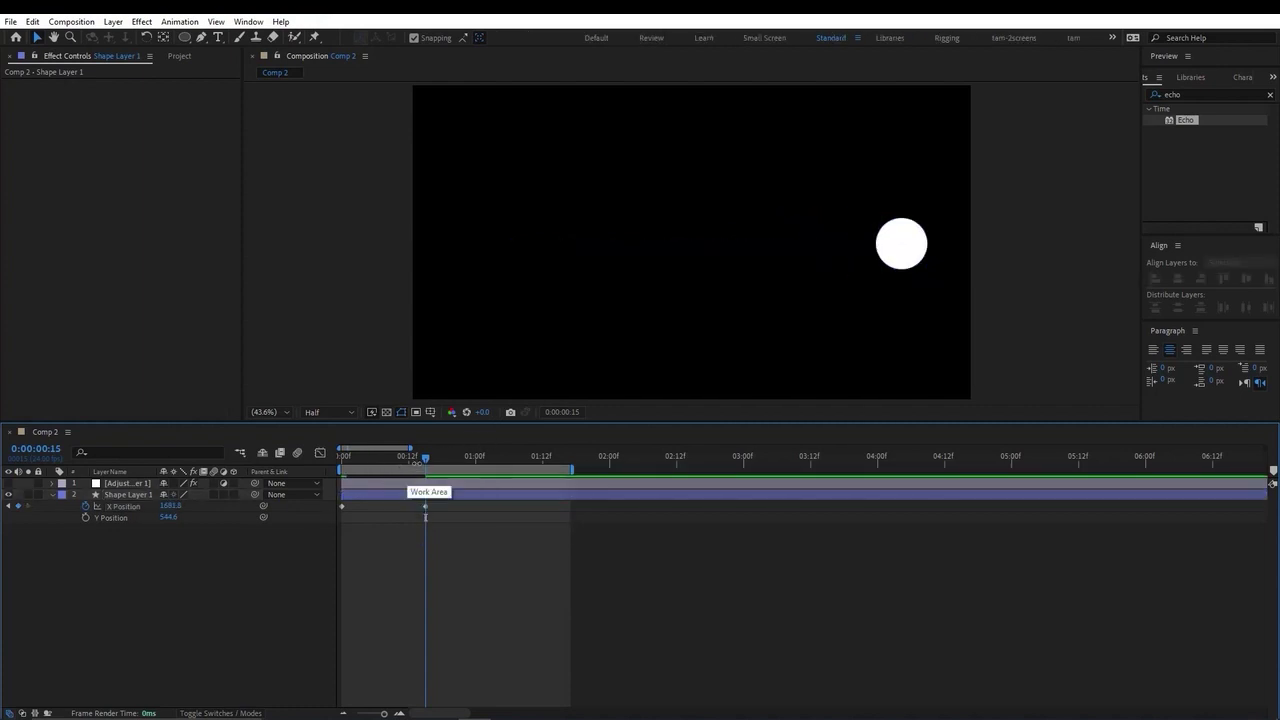
Step: Preview the shortened animation from the start and restore the end X Position keyframe to 1 second
key("Home")
key("space")
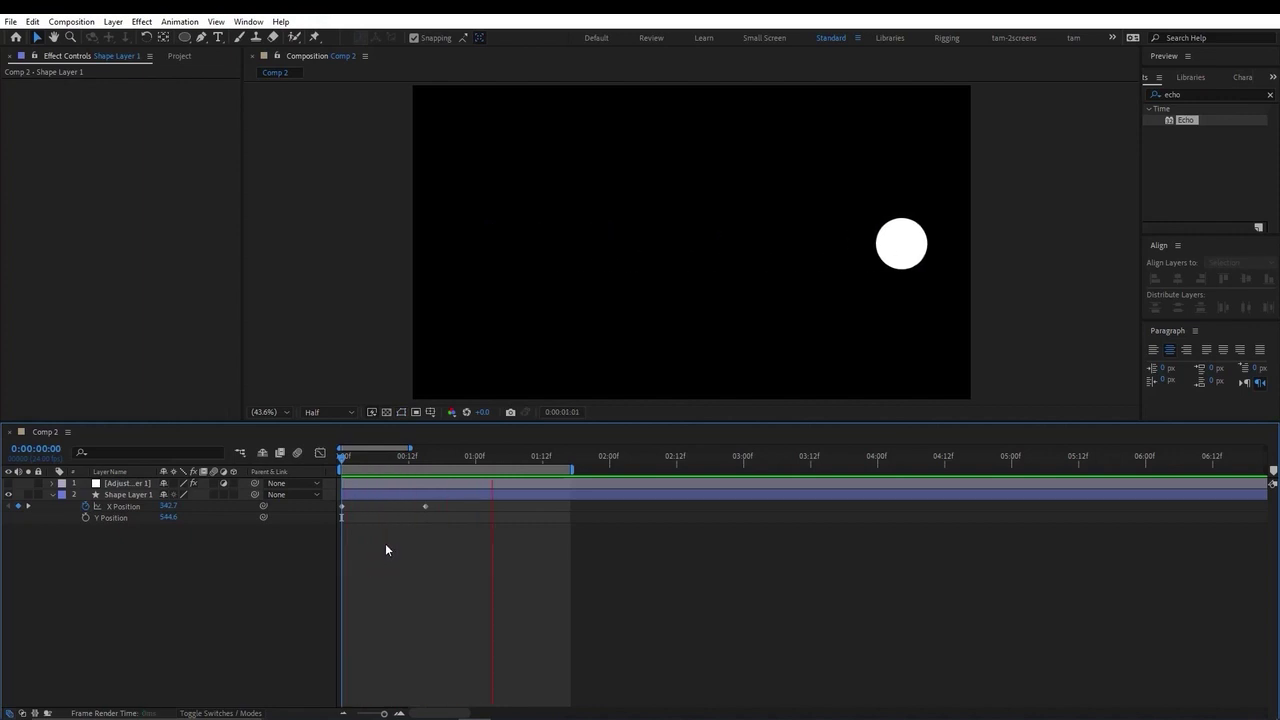
mouse_move(425, 506)
left_mouse_down()
mouse_move(475, 506)
mouse_move(408, 517)
left_mouse_up()
key("space")
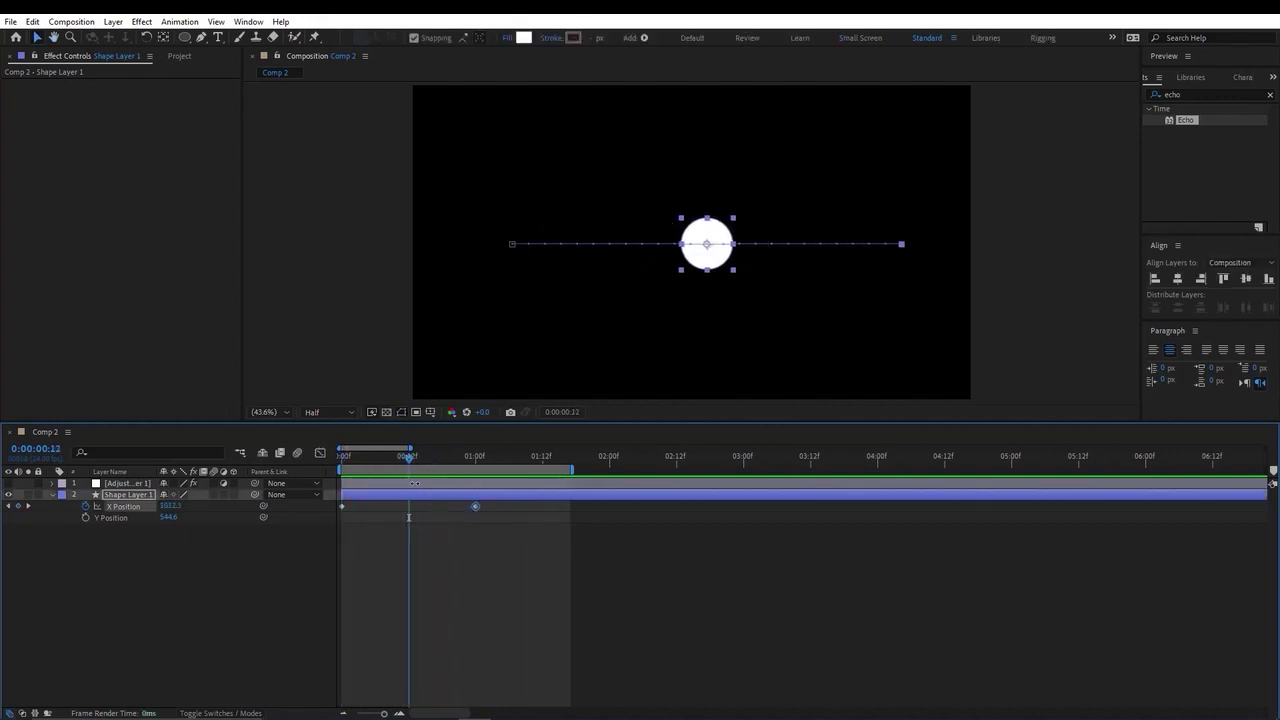
key("F2")
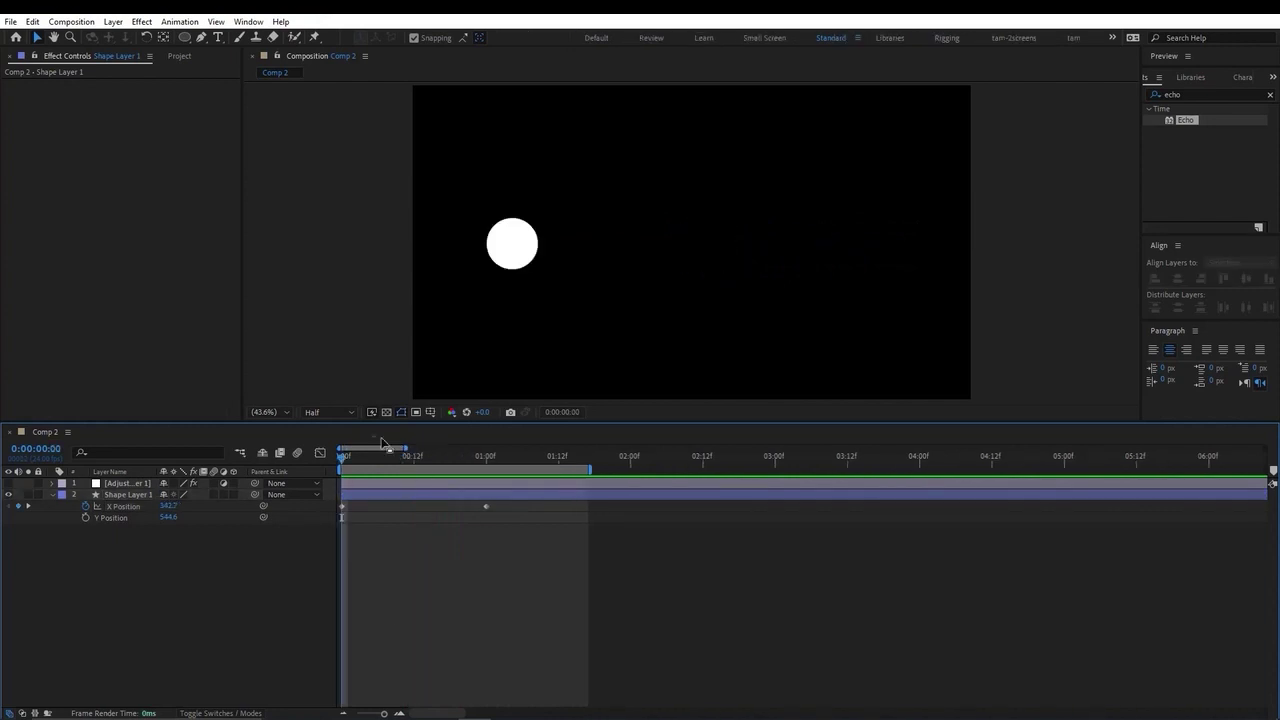
Step: Play the circle animation from the first frame and scrub to frame 13
left_click_drag(350, 458, 296, 476)
key("space")
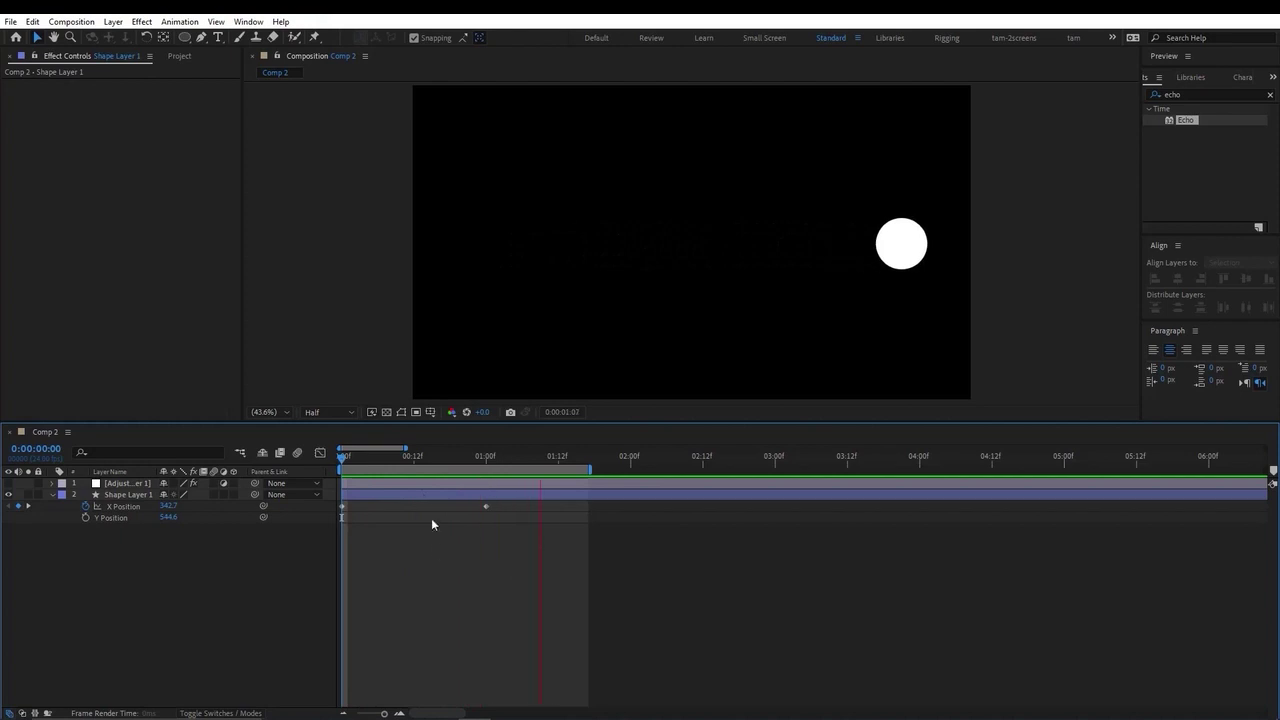
left_click_drag(385, 458, 420, 460)
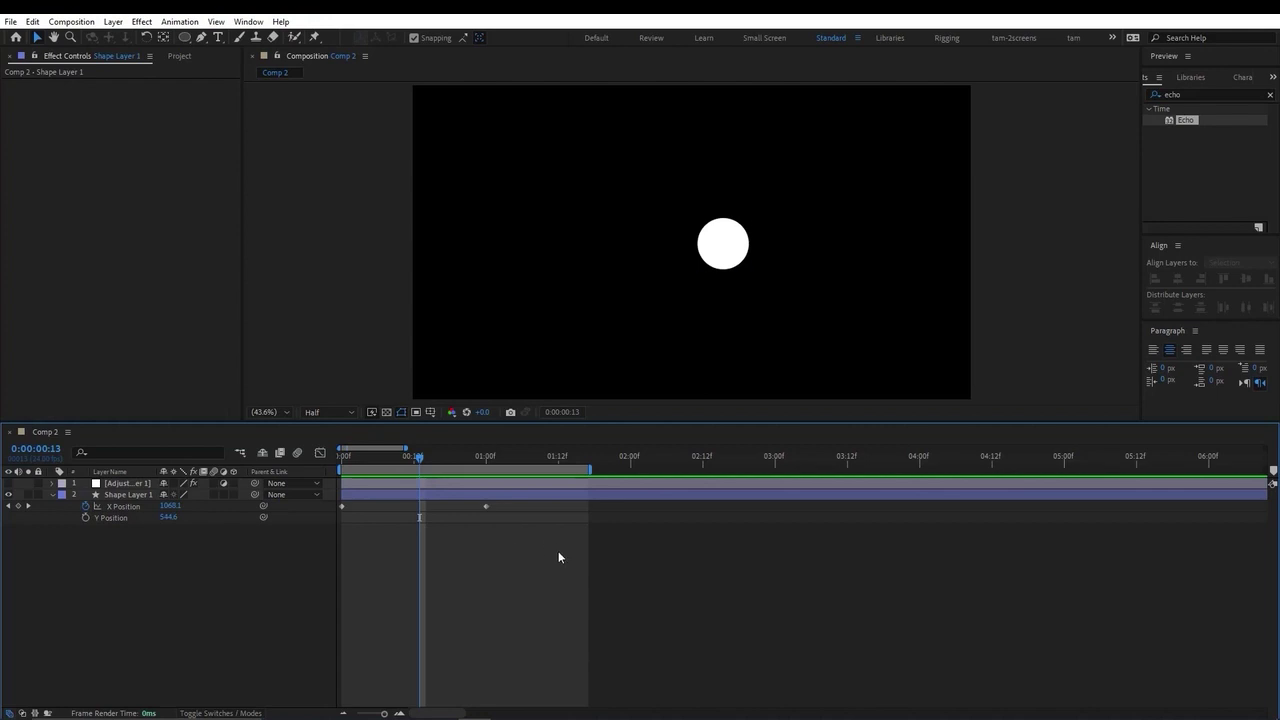
Step: Apply Easy Ease to both X Position keyframes of the circle and check the motion near frame 20
left_click_drag(559, 538, 310, 507)
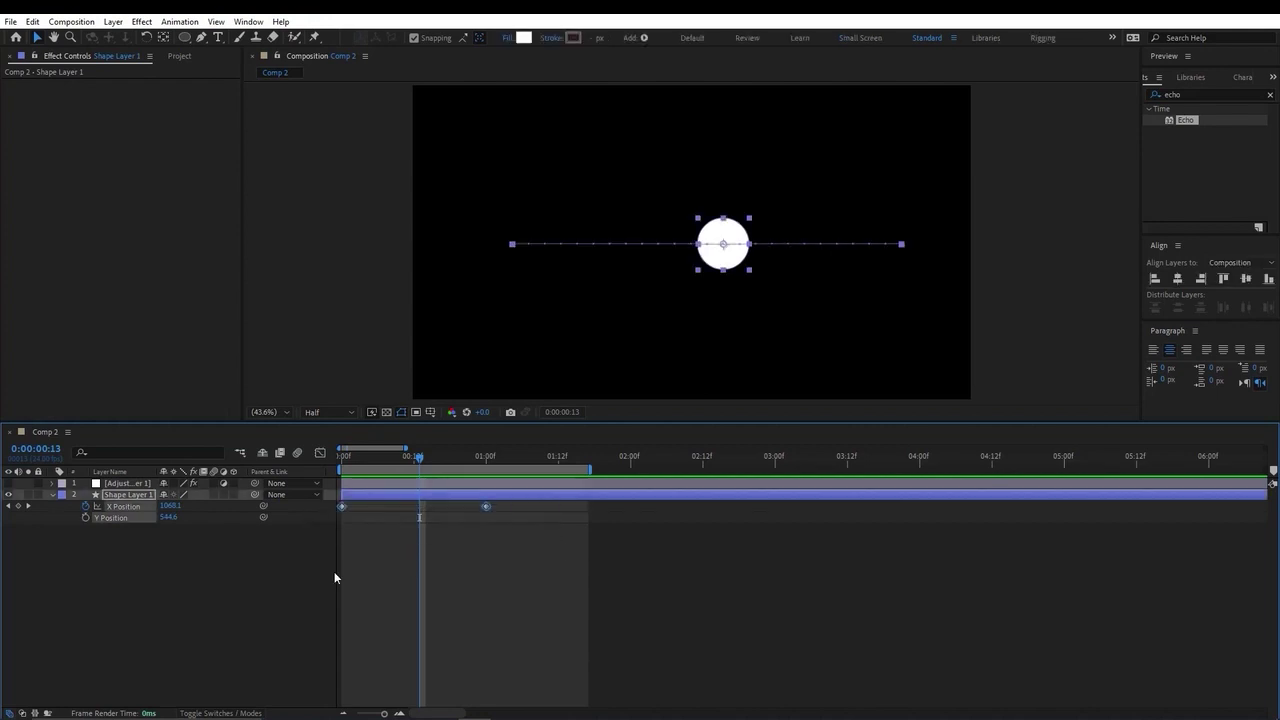
key("F9")
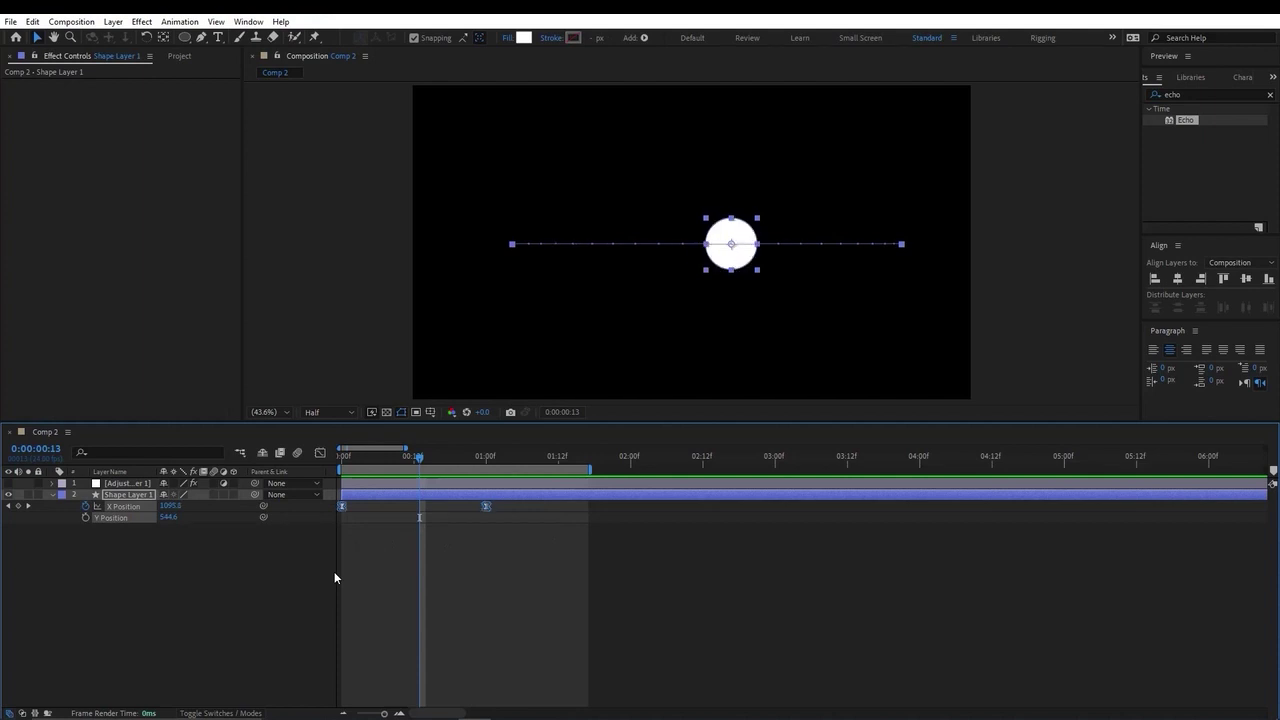
left_click(448, 538)
left_click(465, 456)
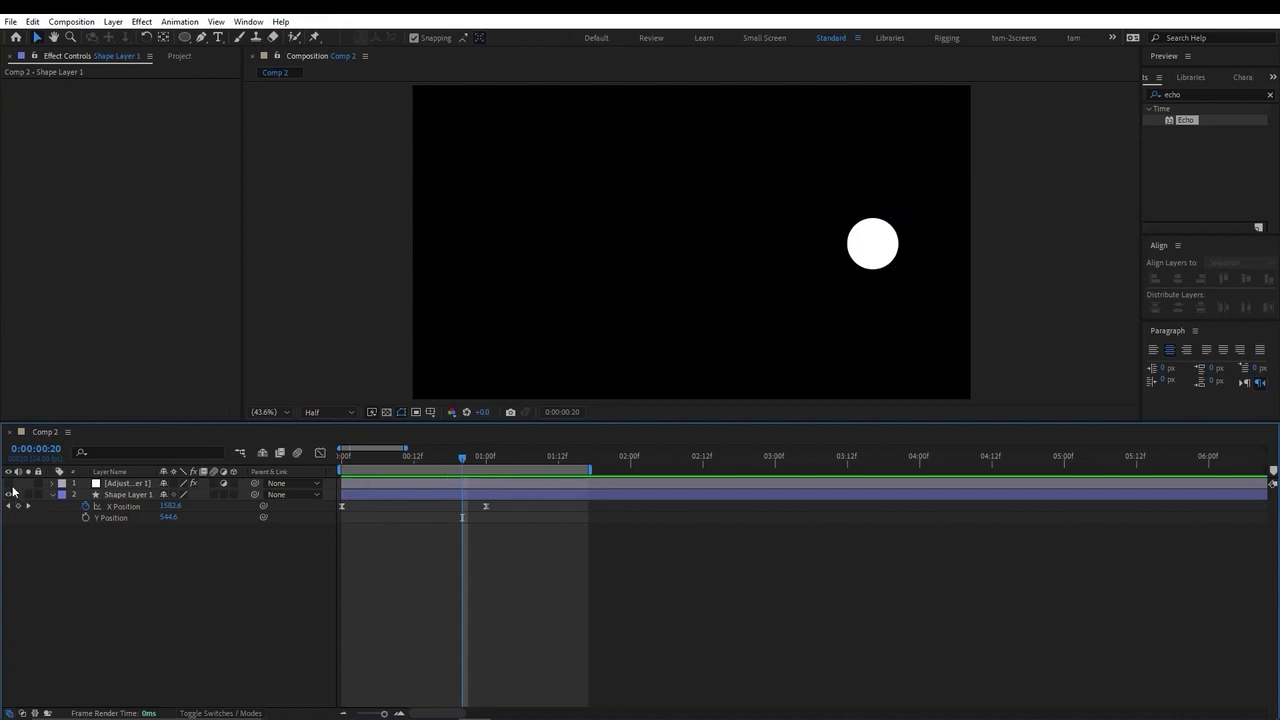
Step: Turn on the visibility of the adjustment layer with the Echo effect to display the circle's motion trail
left_click(100, 483)
left_click(8, 483)
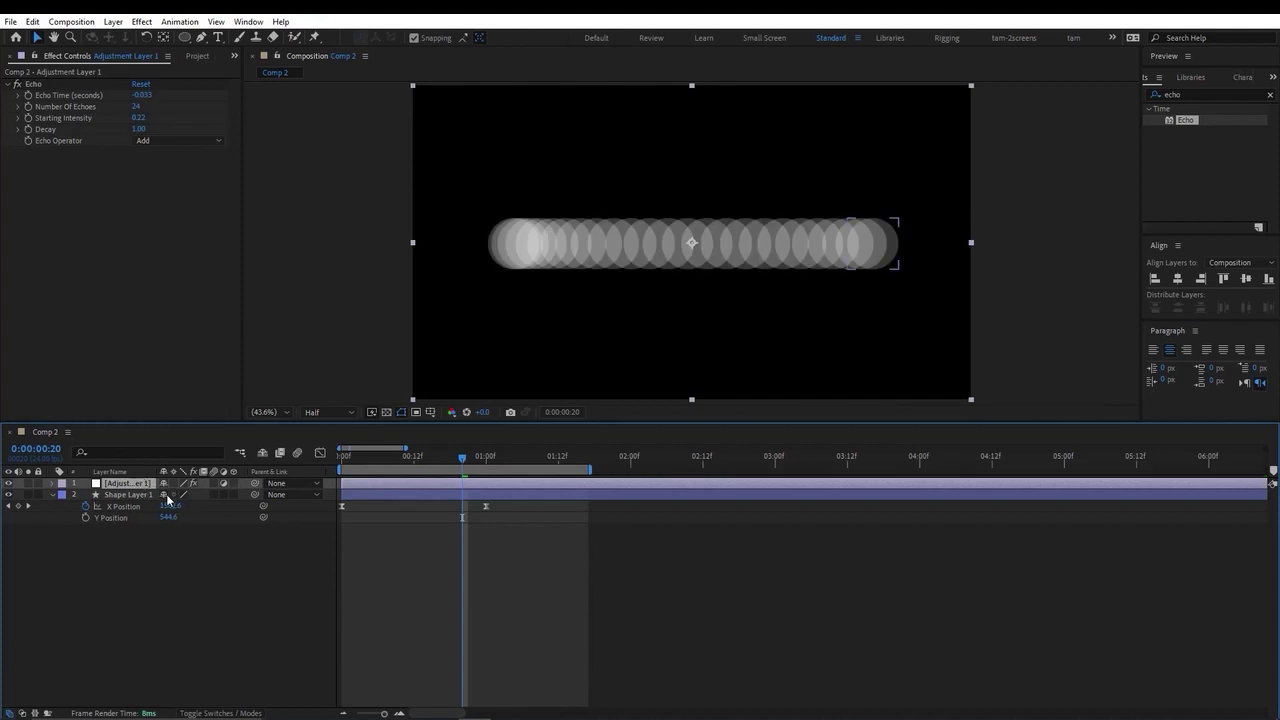
left_click(414, 535)
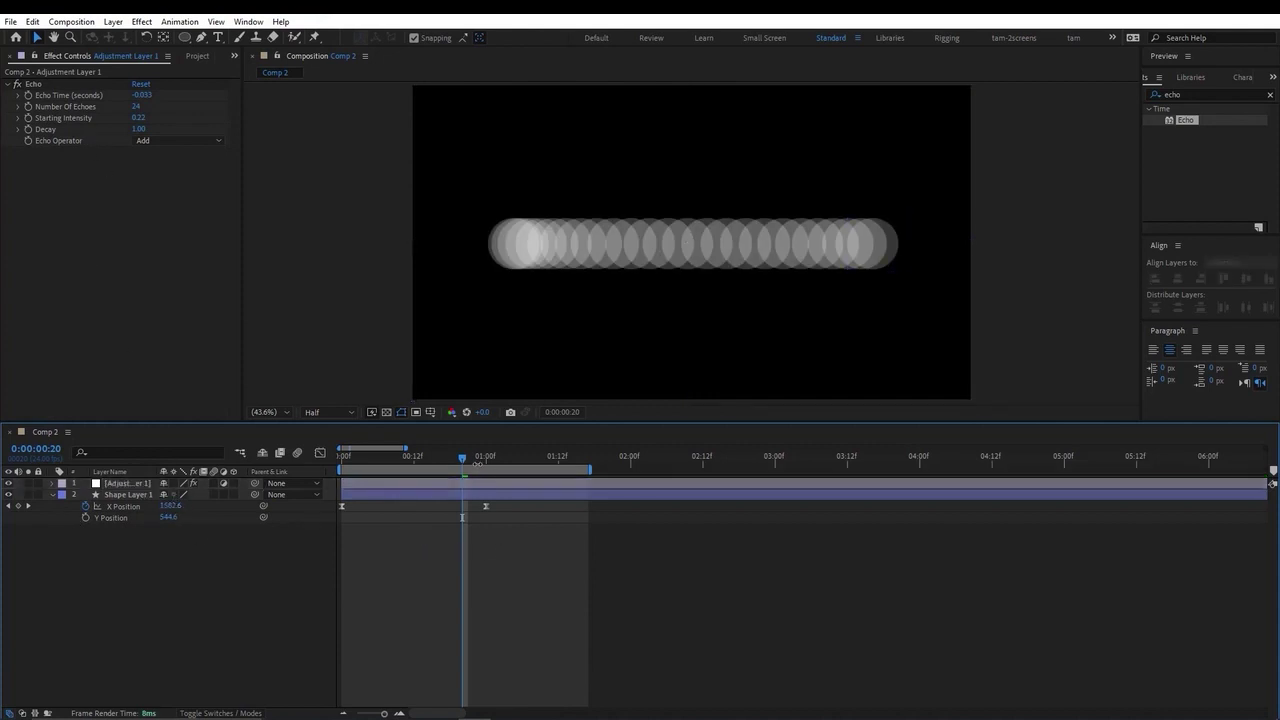
Step: Return both X Position keyframes to linear interpolation and examine the spacing of the echo trail at frame 21
left_click_drag(547, 549, 345, 504)
left_click(439, 563)
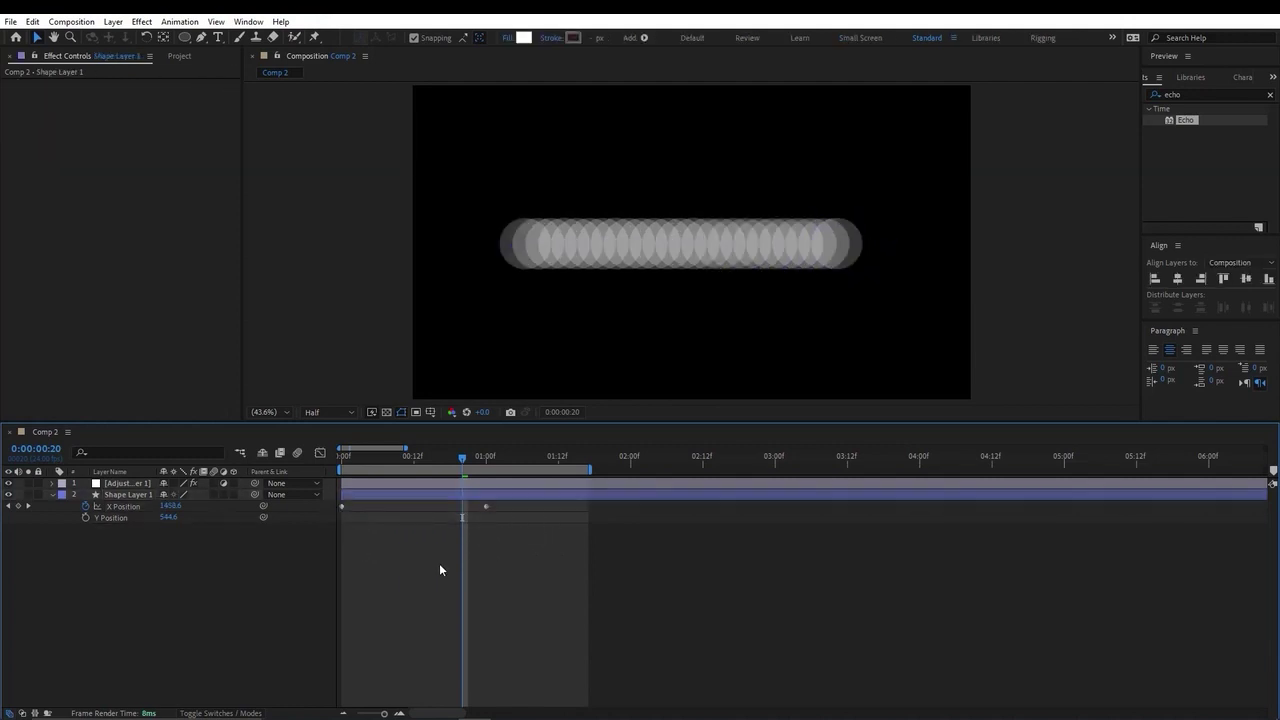
left_click(470, 462)
left_click(450, 484)
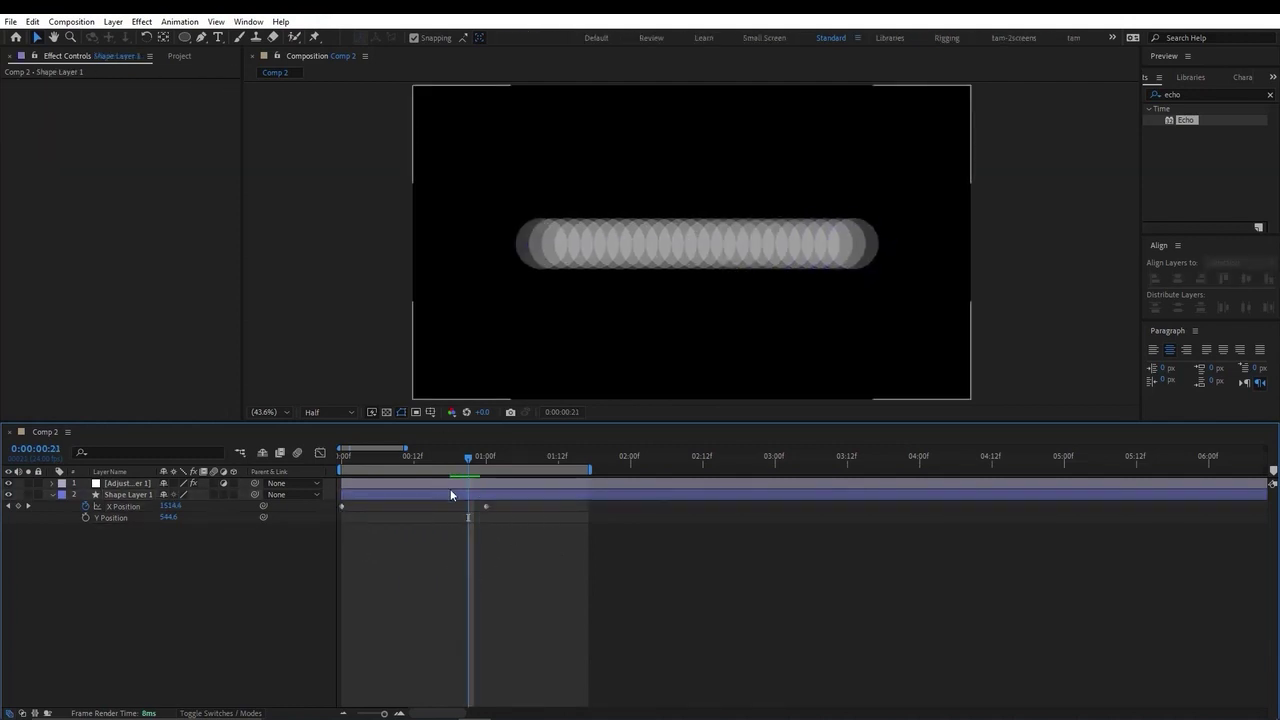
left_click(455, 494)
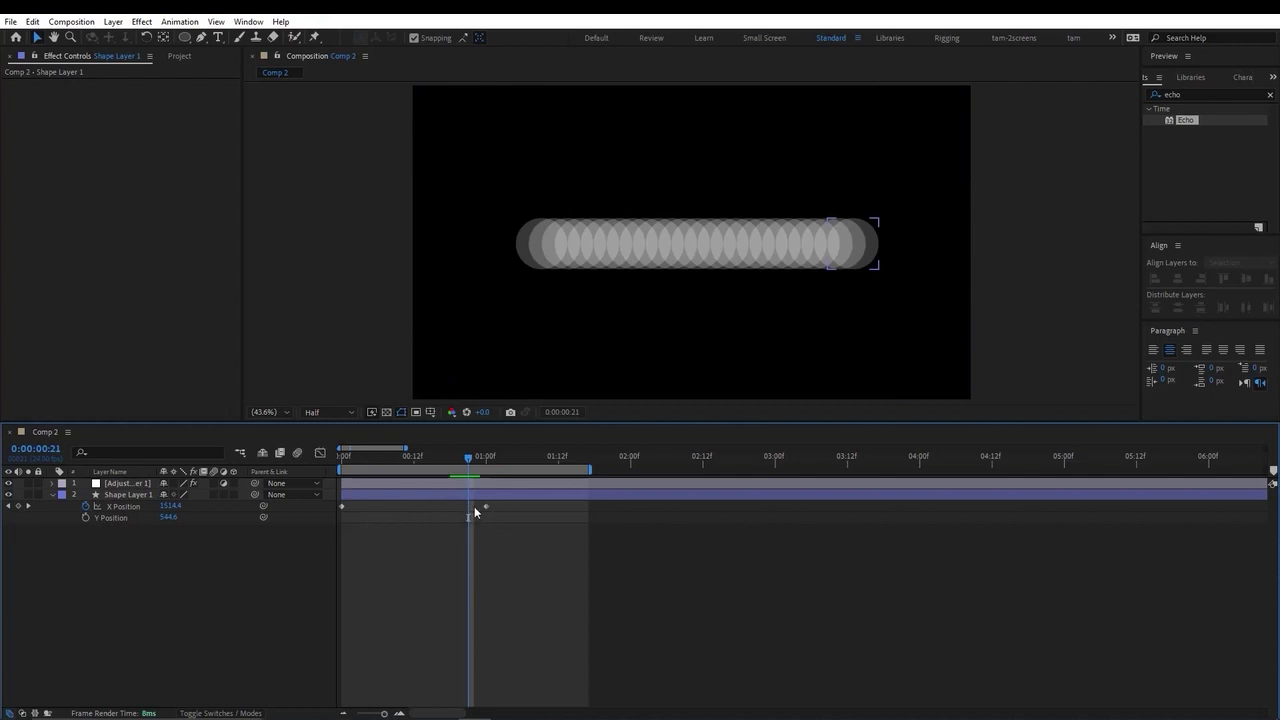
left_click(404, 531)
left_click(657, 266)
left_click(724, 272)
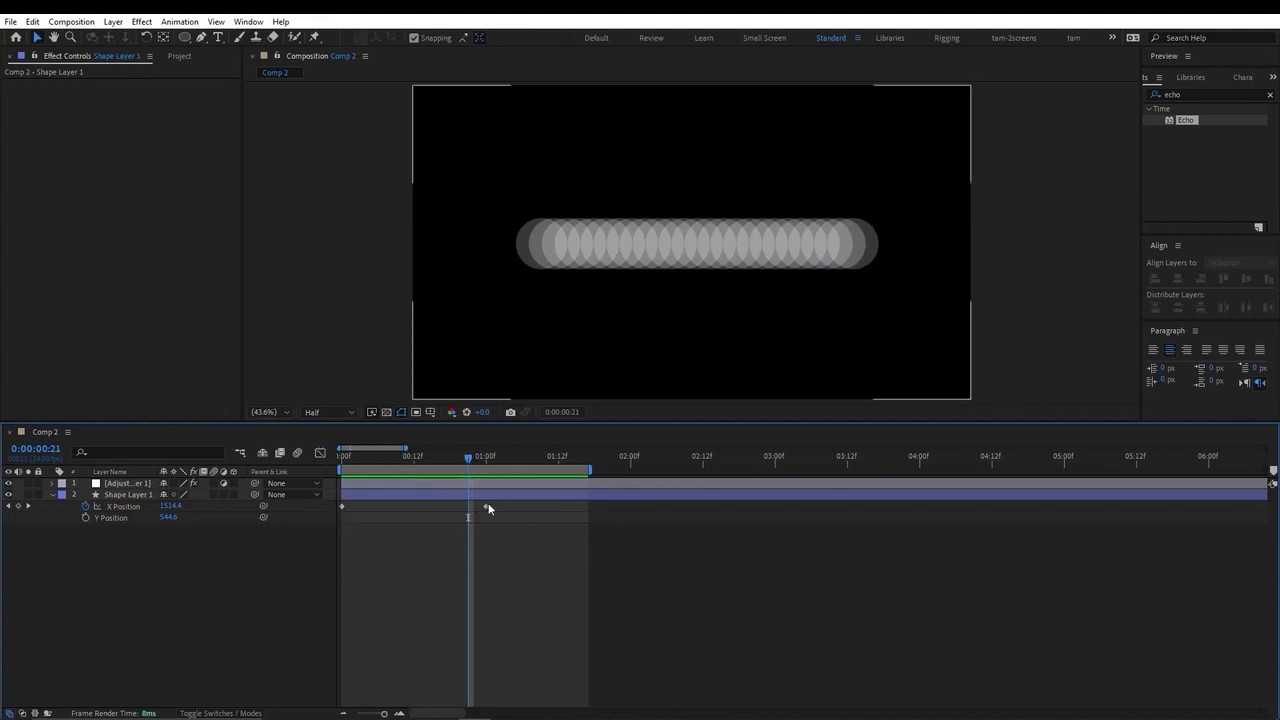
Step: Reapply Easy Ease to both of the circle's X Position keyframes with the echo trail visible
left_click_drag(533, 516, 358, 504)
left_click(445, 577)
left_click_drag(579, 545, 315, 499)
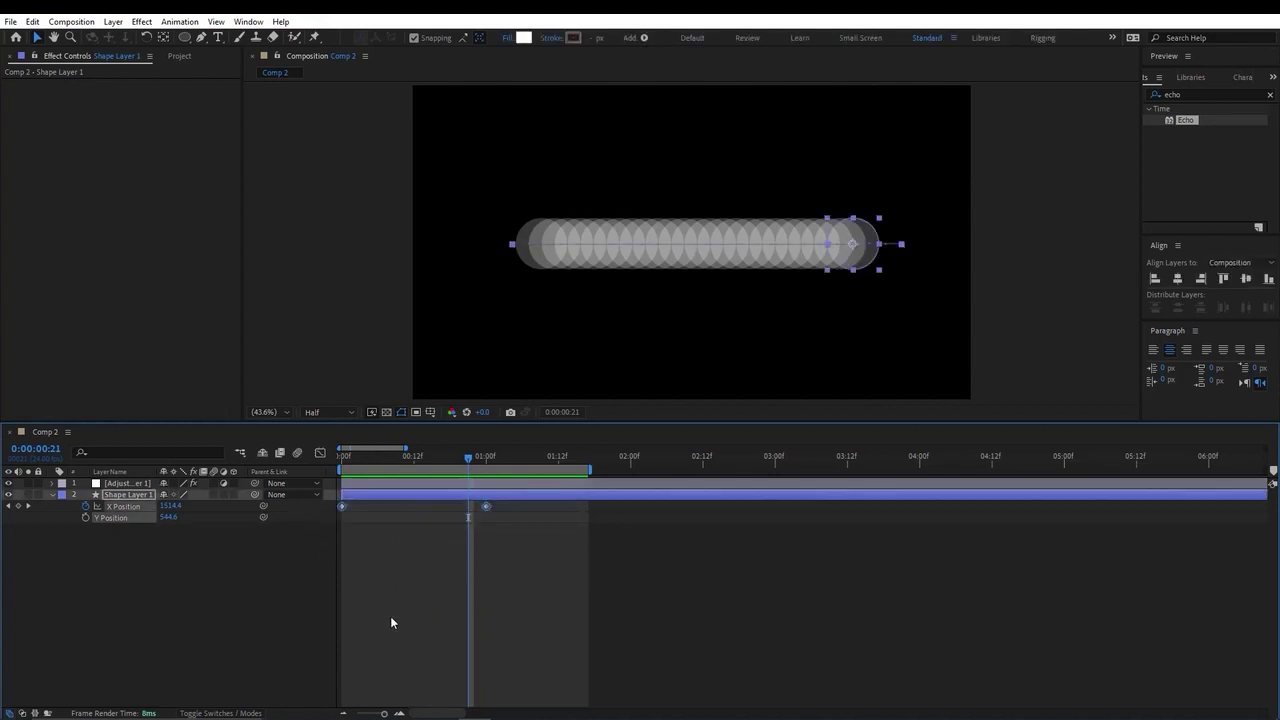
key("F9")
left_click(490, 580)
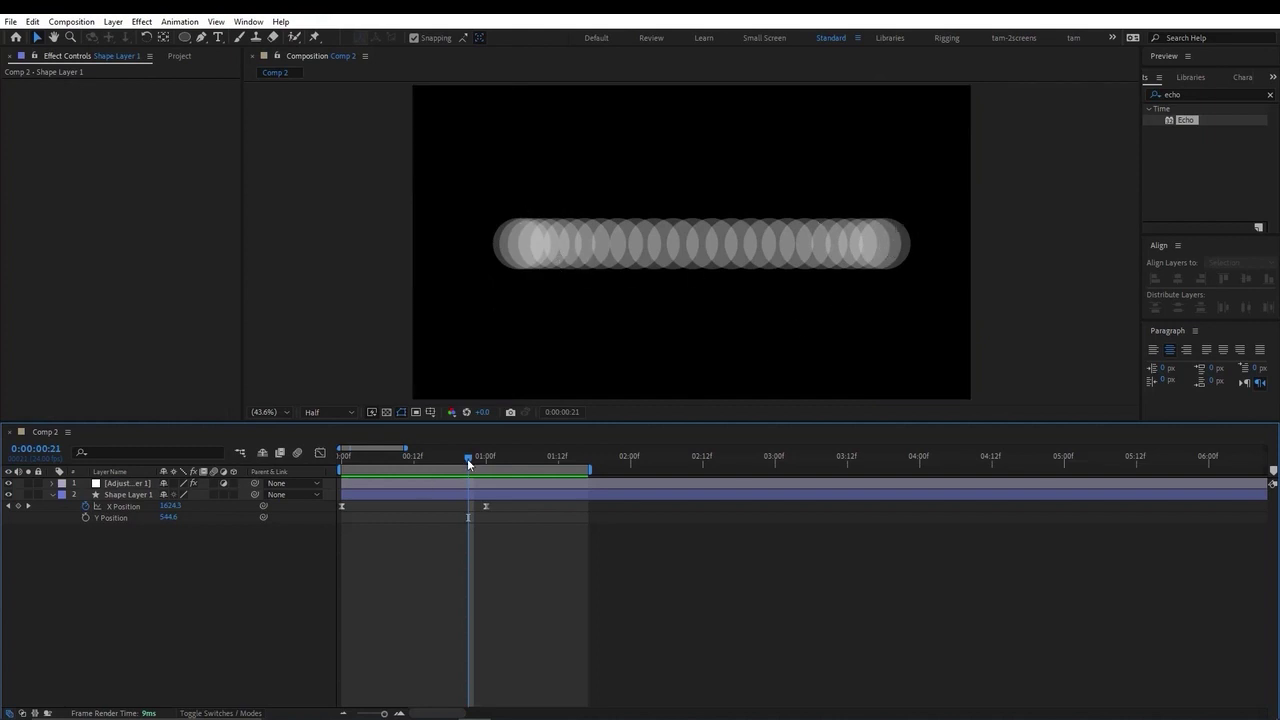
Step: Scrub through the eased movement to examine how the echo spacing varies between the start and end keyframes
left_click_drag(468, 460, 476, 456)
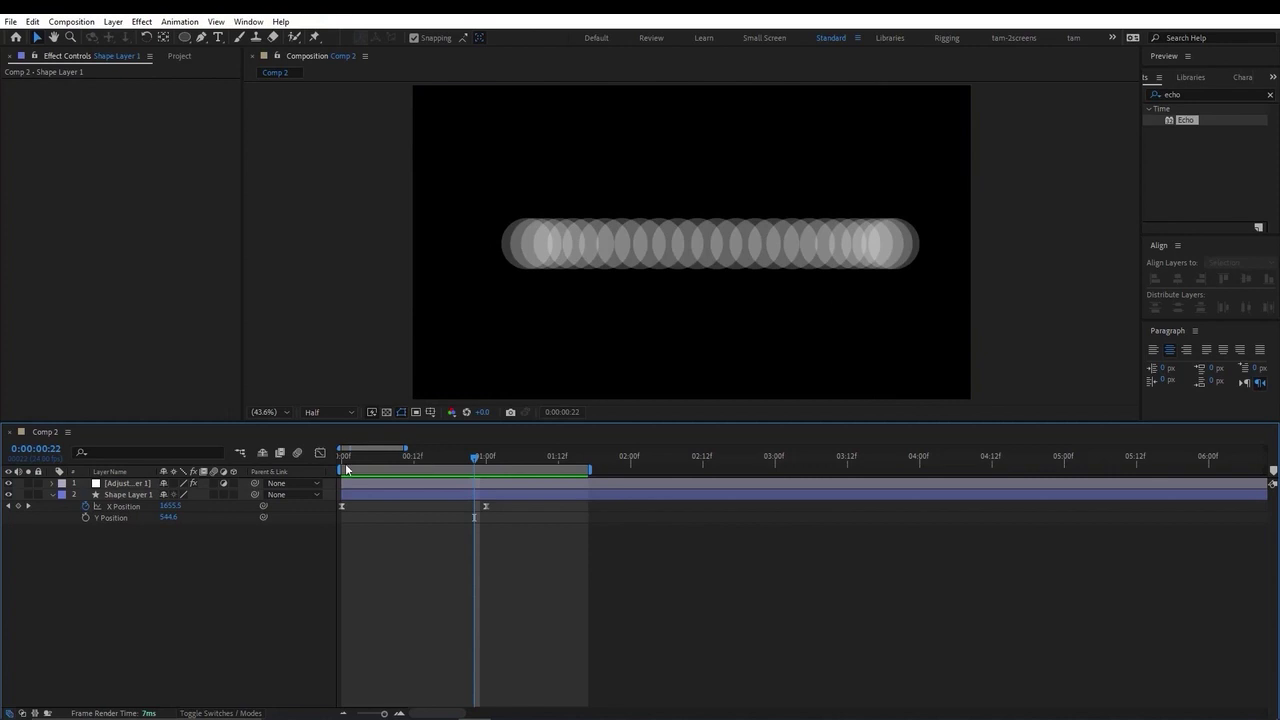
left_click_drag(352, 456, 468, 457)
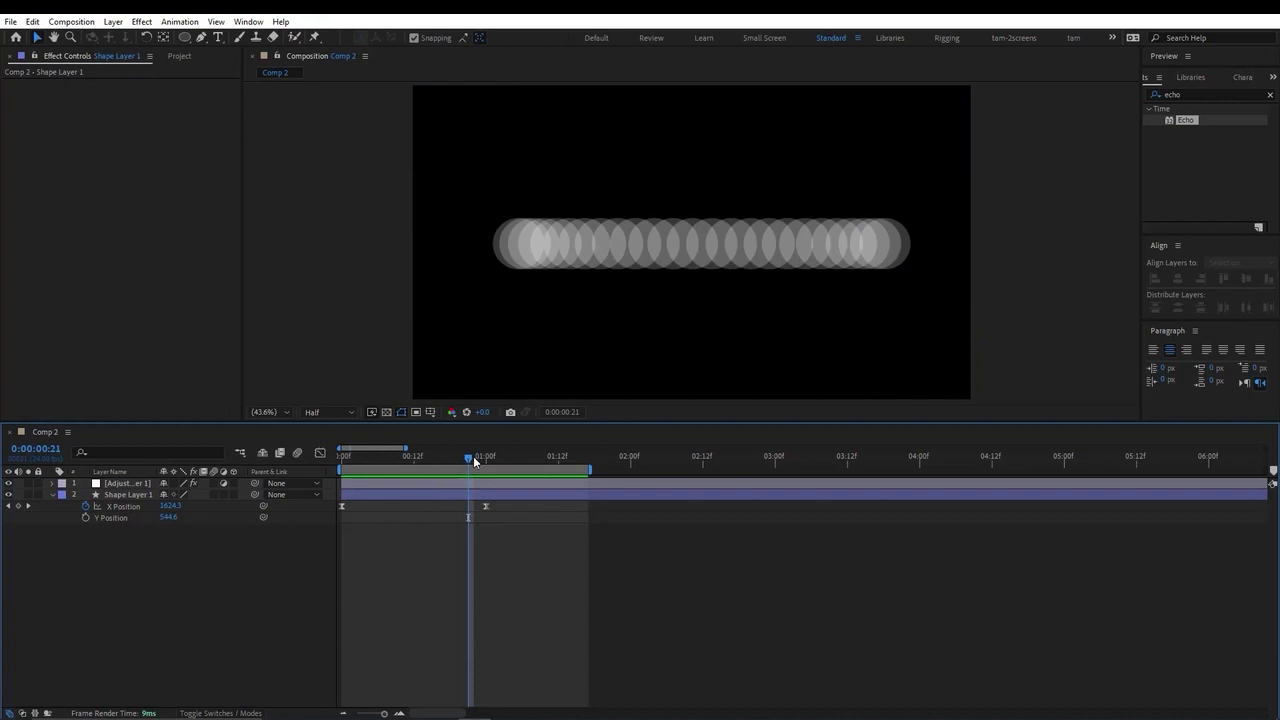
left_click_drag(473, 456, 473, 521)
left_click_drag(408, 453, 409, 453)
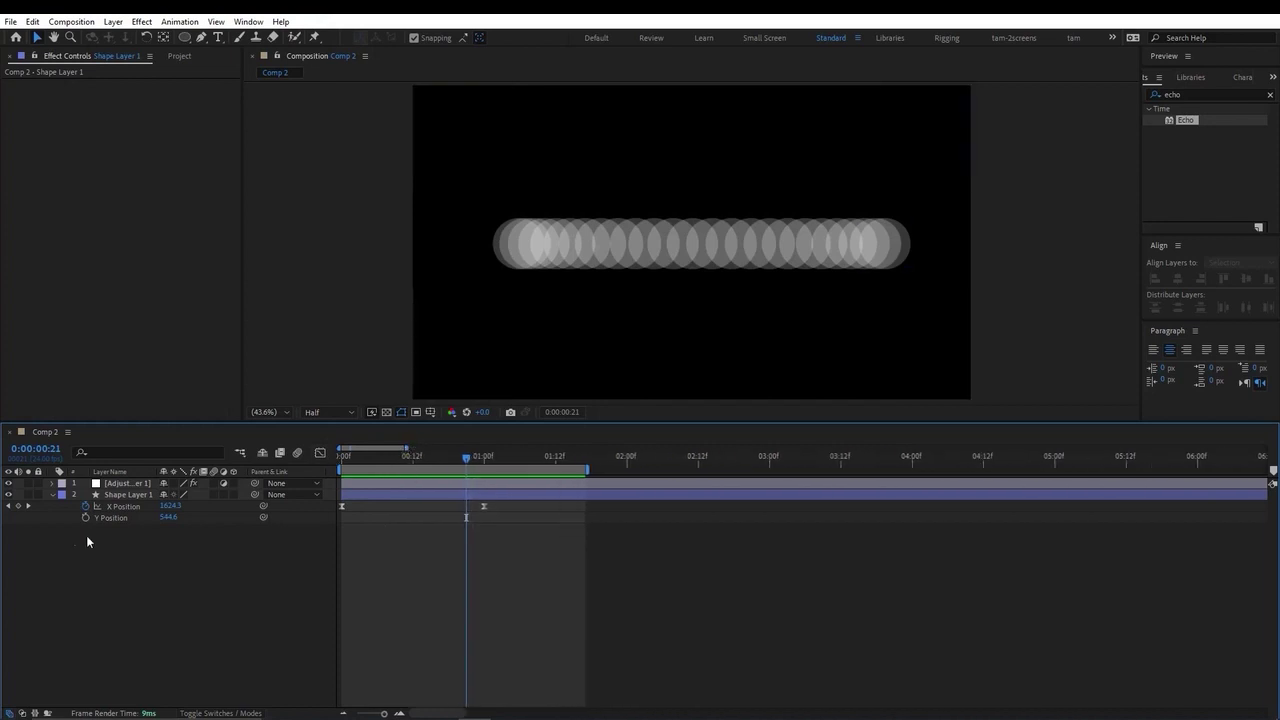
Step: Hide the Echo adjustment layer and convert both X Position keyframes back to linear
left_click(9, 484)
left_click_drag(491, 556, 319, 508)
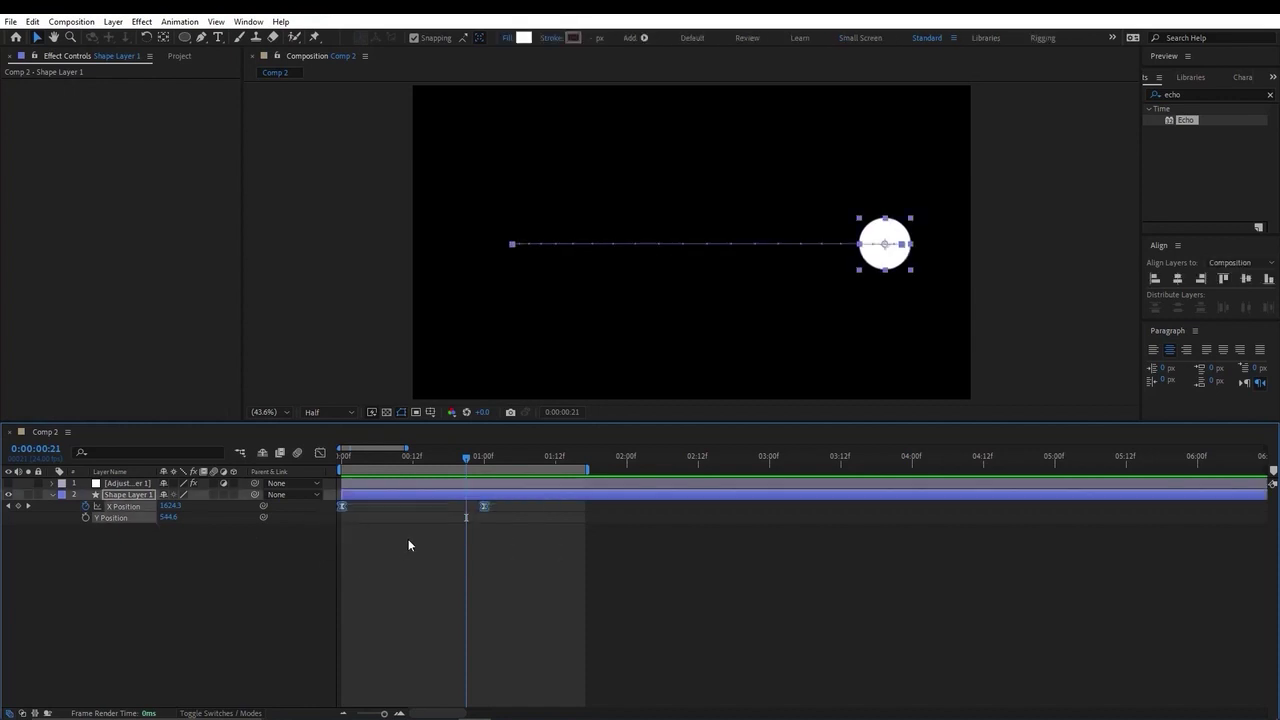
left_click(341, 507, "ctrl")
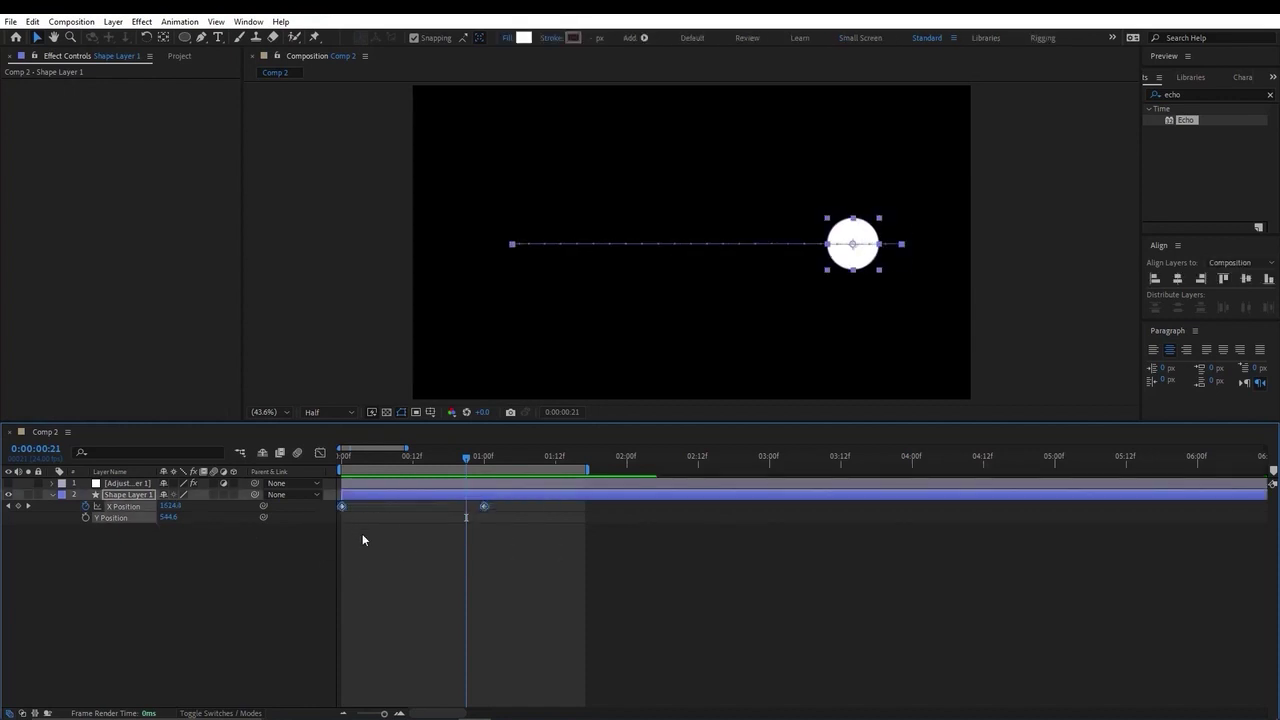
Step: Open the Graph Editor and display the curve of the circle's X Position
left_click(320, 452)
left_click(277, 547)
left_click(125, 507)
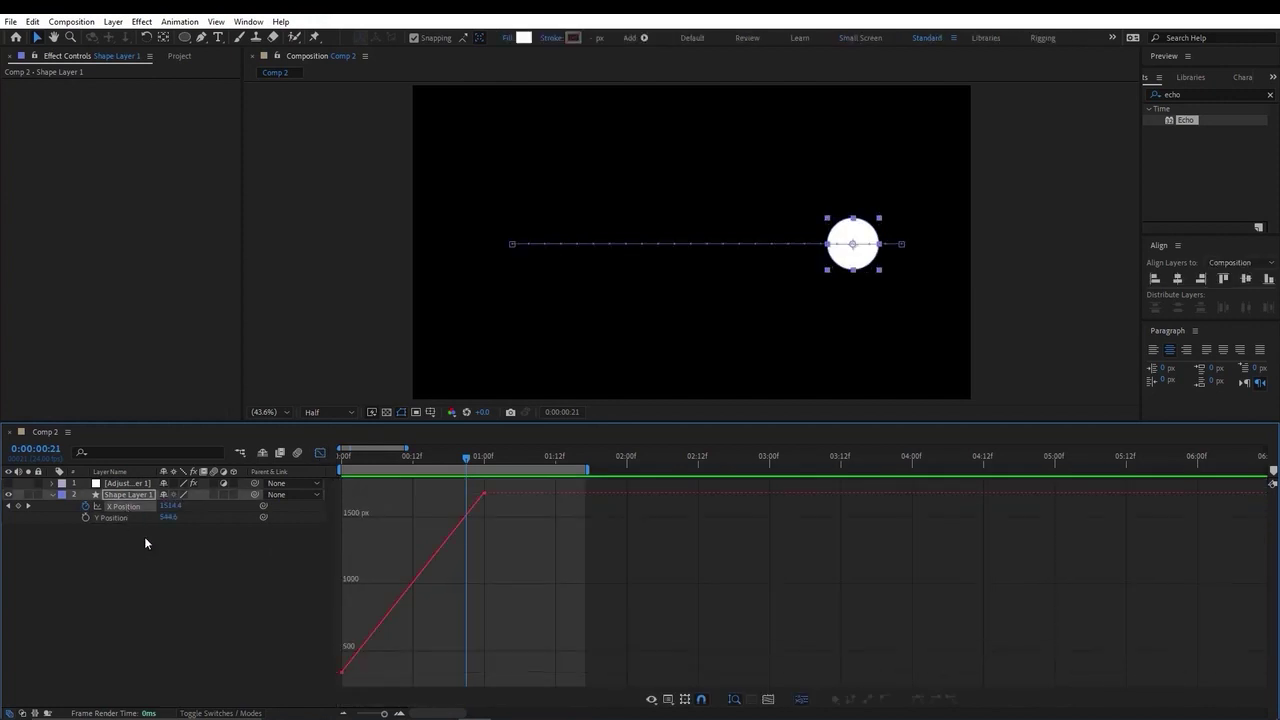
Step: Apply Easy Ease to both of the circle's X Position keyframes within the Graph Editor
scroll(566, 463, "up", 5)
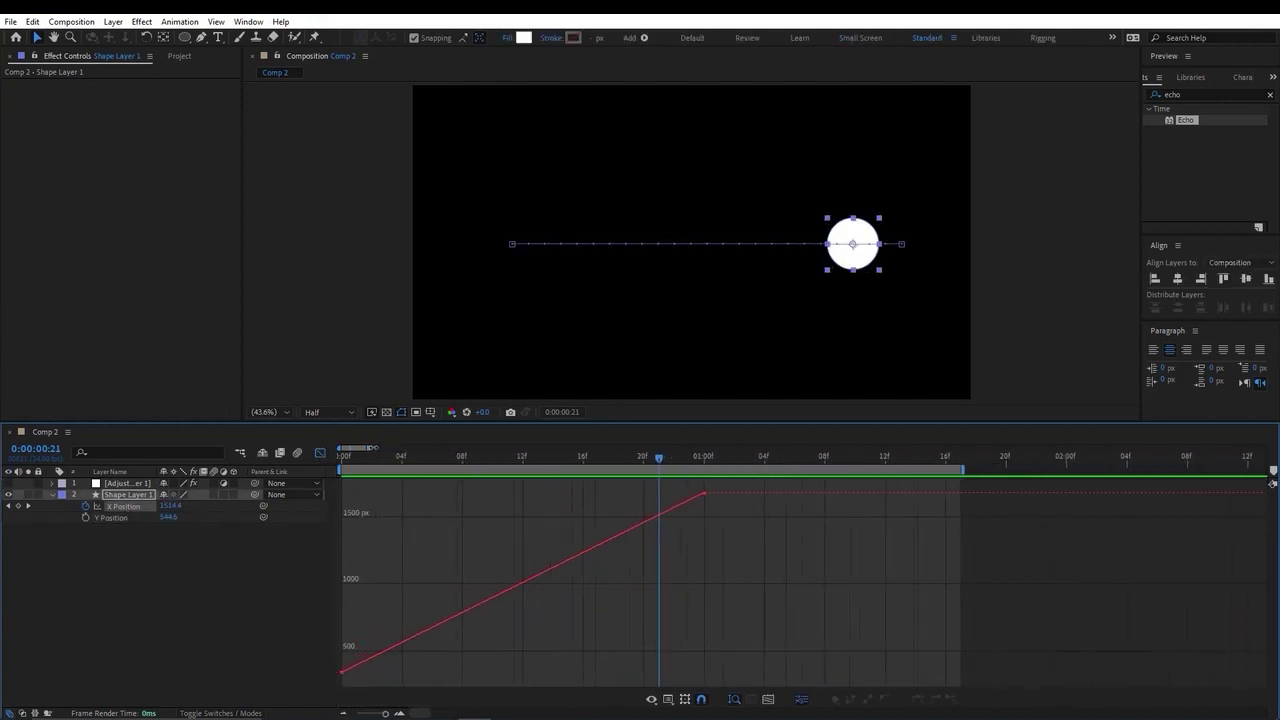
left_click_drag(375, 448, 368, 448)
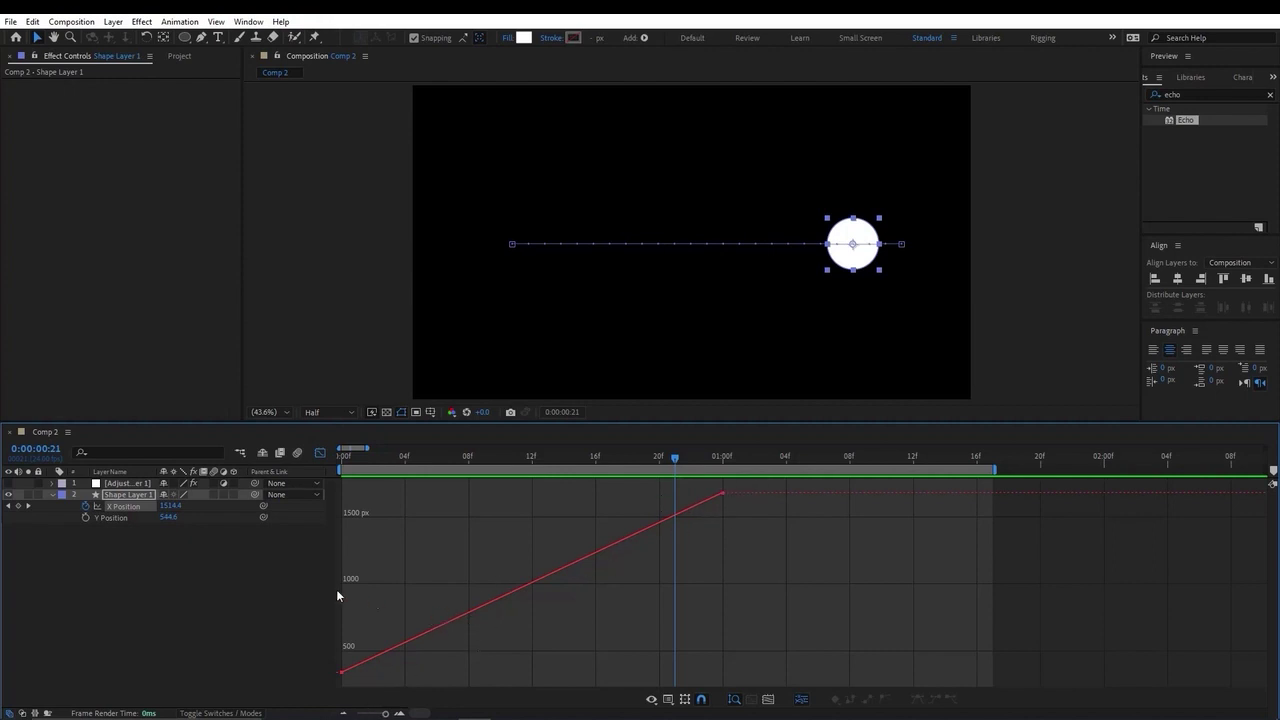
left_click(130, 507)
key("F9")
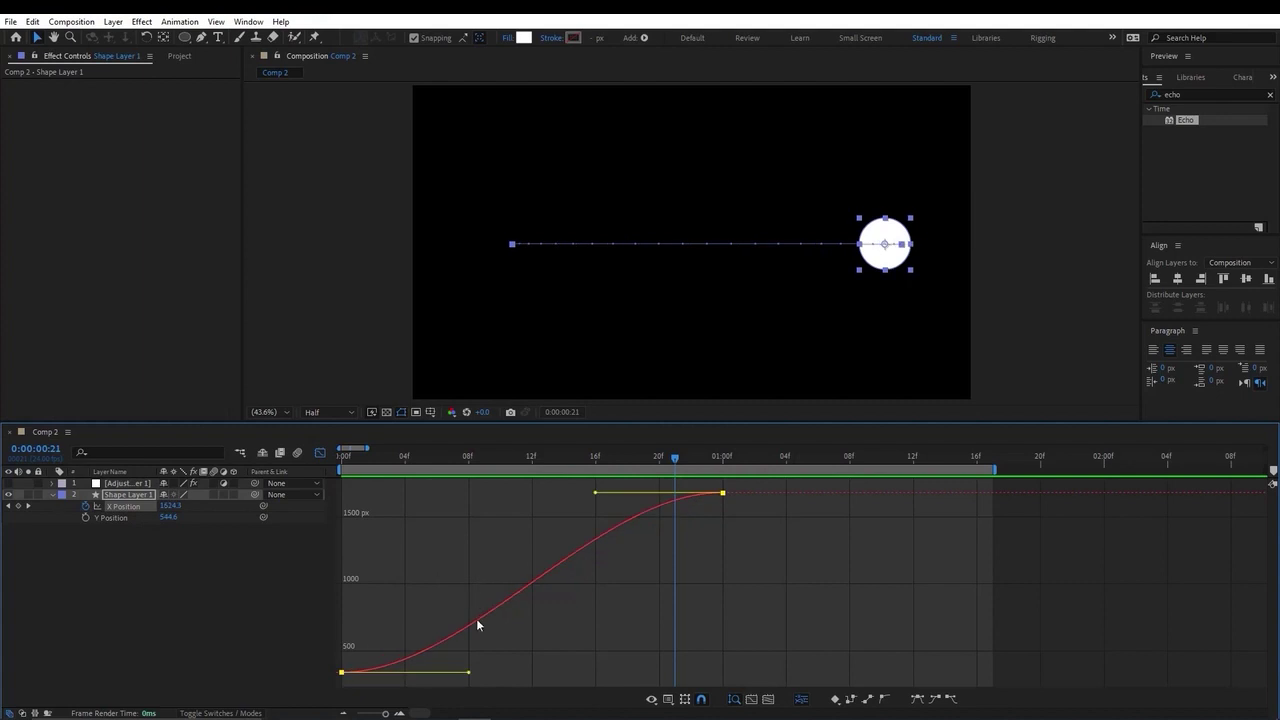
Step: Show the Echo adjustment layer and scrub to frame 22 to compare the echo trail with the eased curve
left_click(9, 483)
left_click(657, 580)
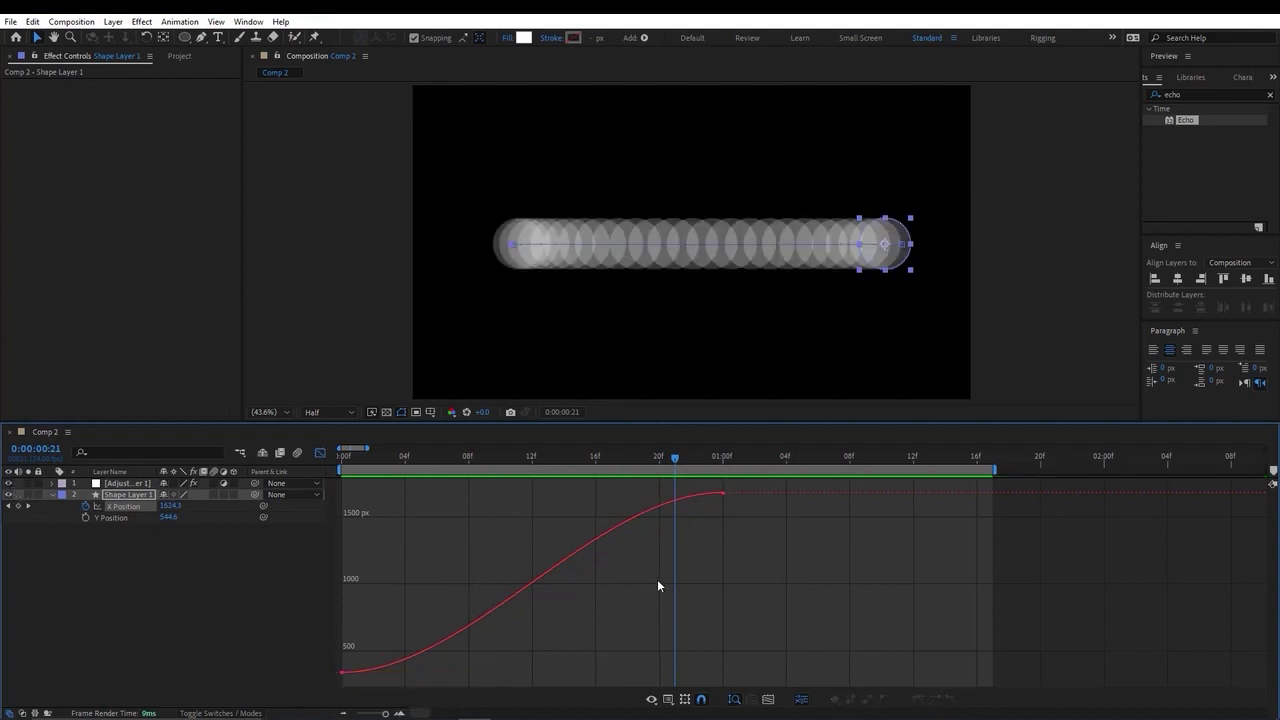
left_click_drag(501, 456, 690, 458)
Step: Lengthen the X Position curve's horizontal handles, extending the start keyframe's to about frame 14 and the end keyframe's back to about frame 11
left_click_drag(379, 643, 338, 678)
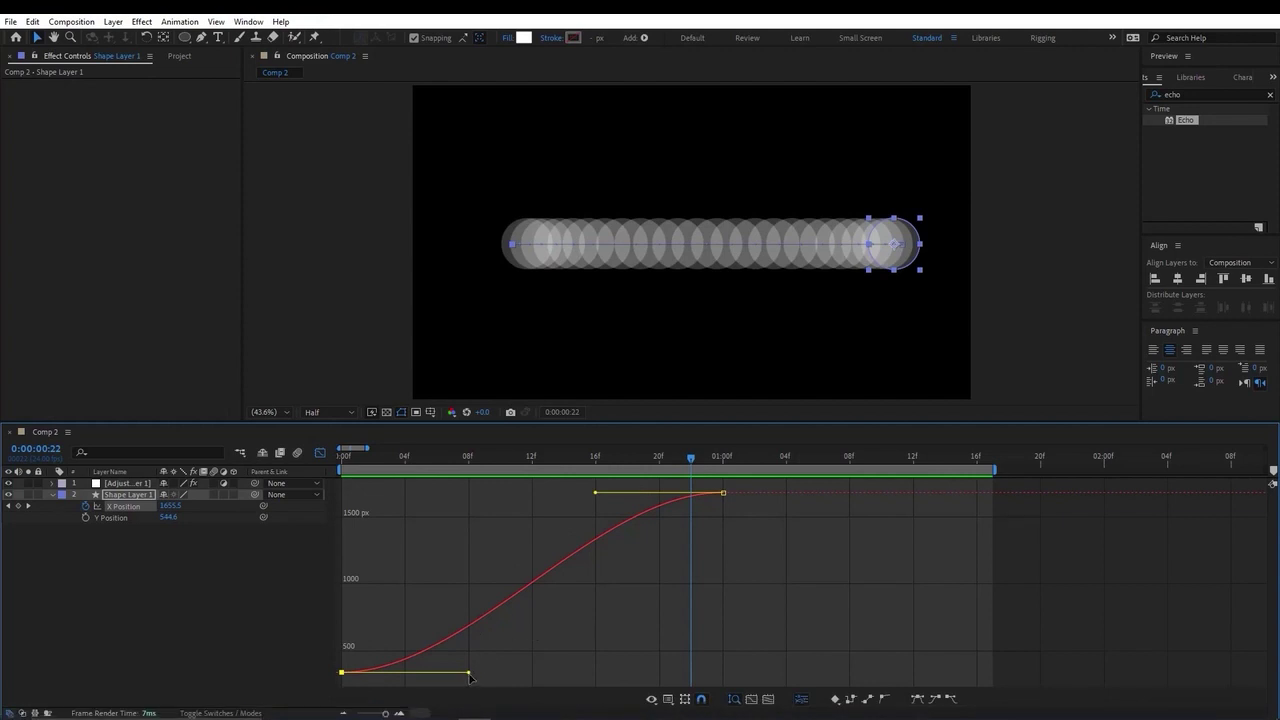
left_click_drag(469, 676, 559, 678)
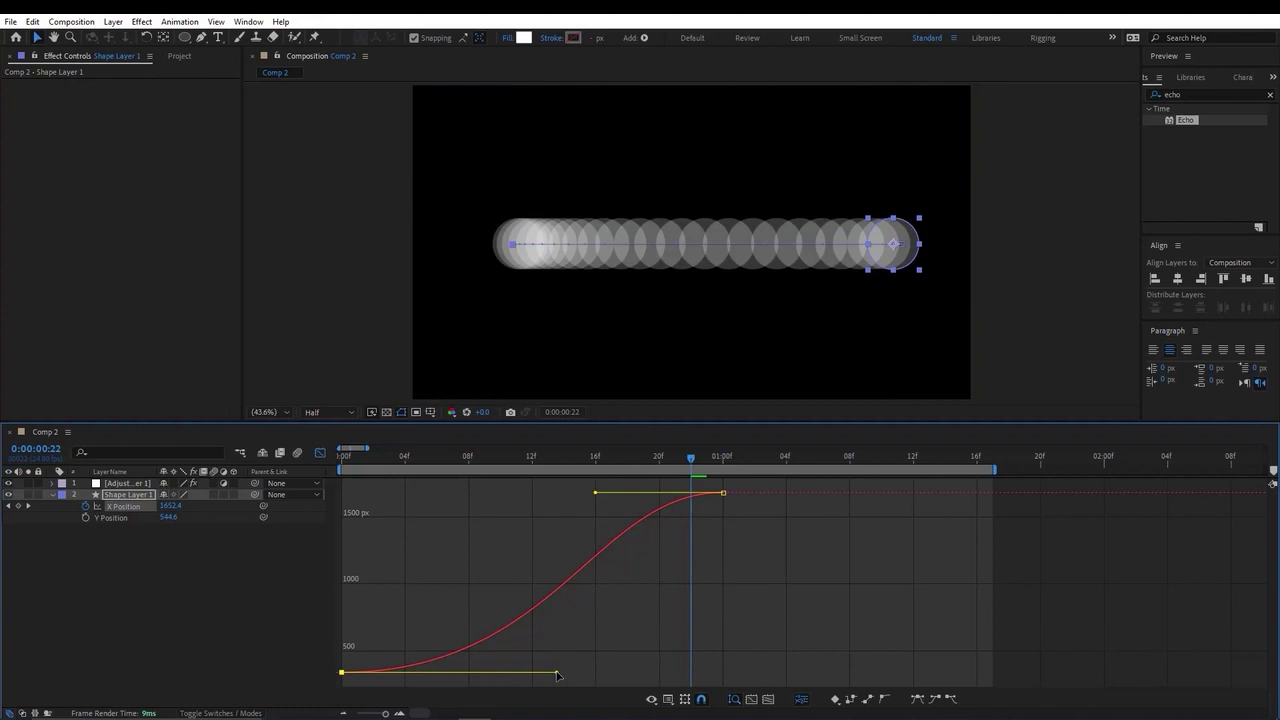
mouse_move(557, 672)
left_mouse_down()
mouse_move(592, 673)
mouse_move(572, 673)
left_mouse_up()
left_click(767, 514)
left_click(723, 492)
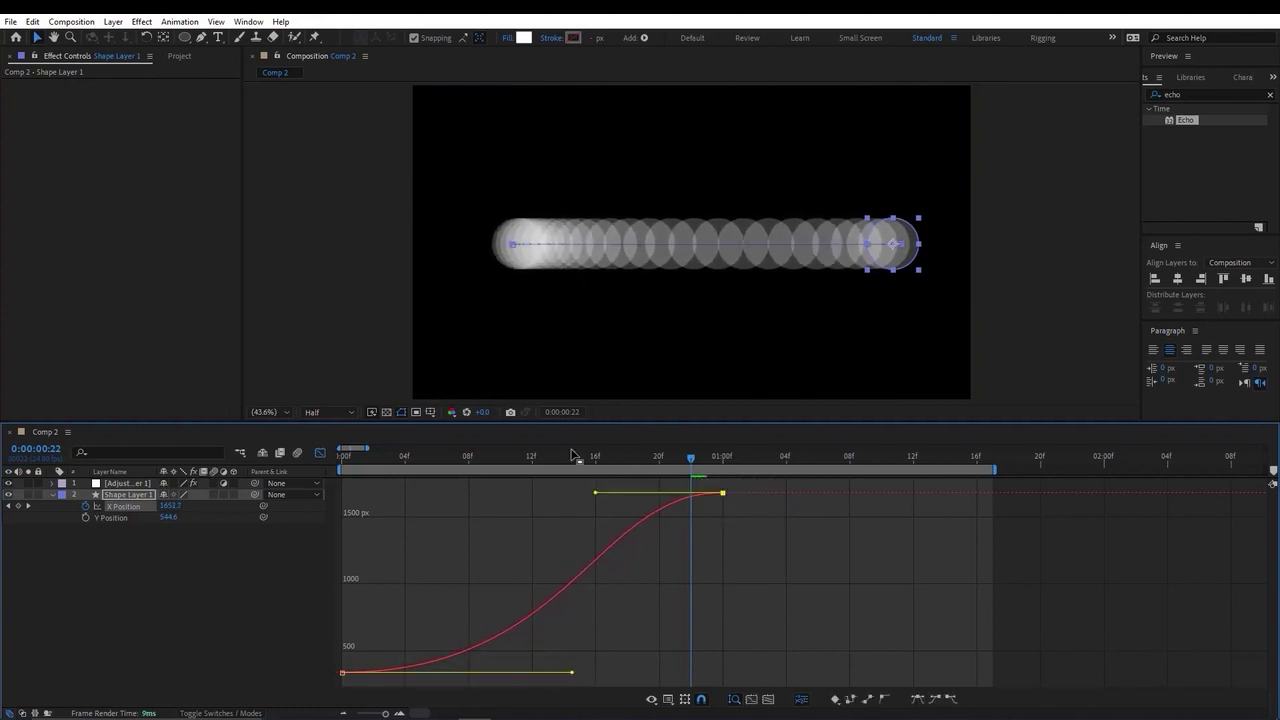
left_click_drag(596, 494, 526, 494)
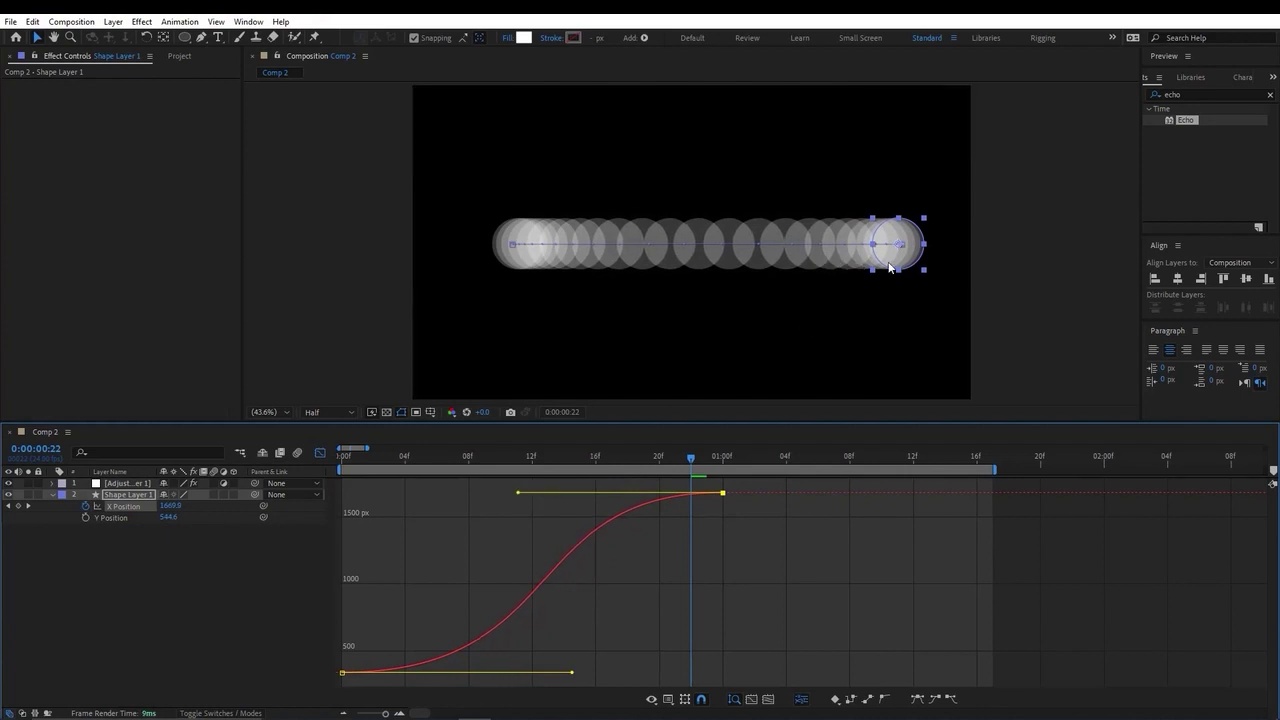
Step: Shorten the start keyframe's horizontal handle to about frame 13 while checking the echo trail at frames 2 and 4
left_click(694, 556)
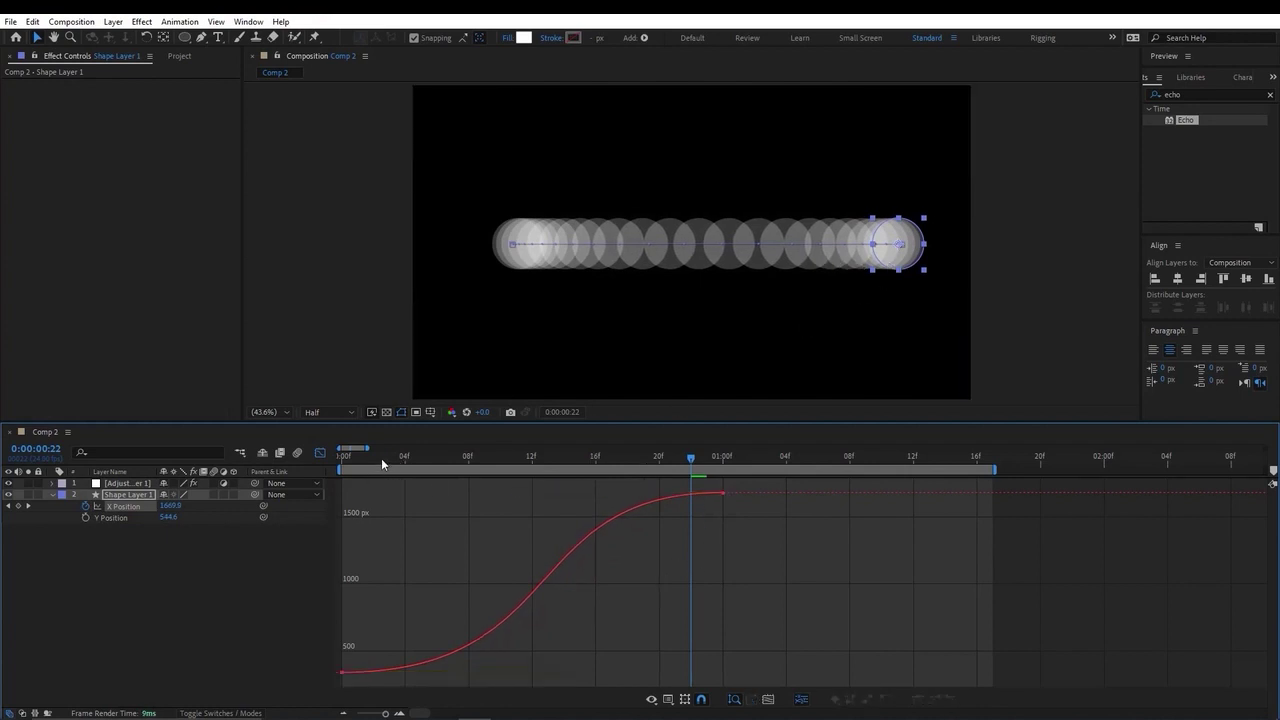
mouse_move(381, 458)
left_mouse_down()
mouse_move(352, 458)
mouse_move(388, 460)
mouse_move(374, 458)
left_mouse_up()
left_click(500, 612)
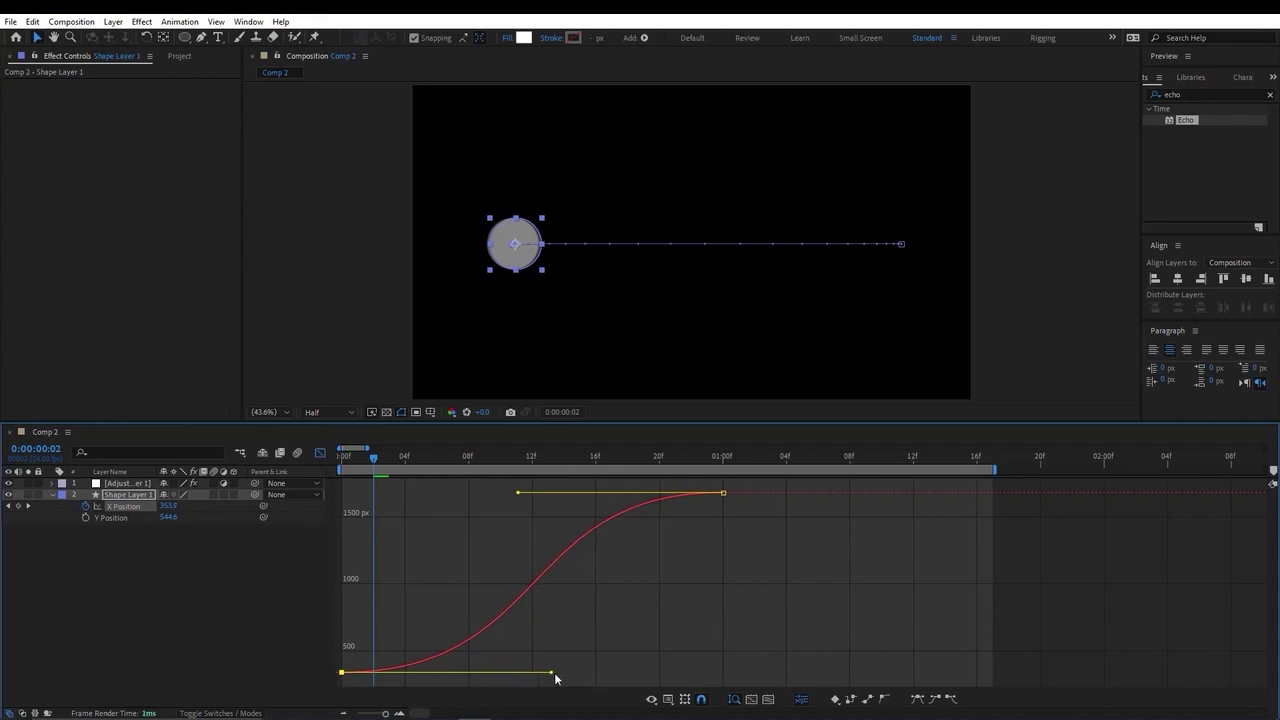
mouse_move(555, 679)
left_mouse_down()
mouse_move(386, 677)
mouse_move(552, 676)
left_mouse_up()
left_click_drag(380, 460, 404, 460)
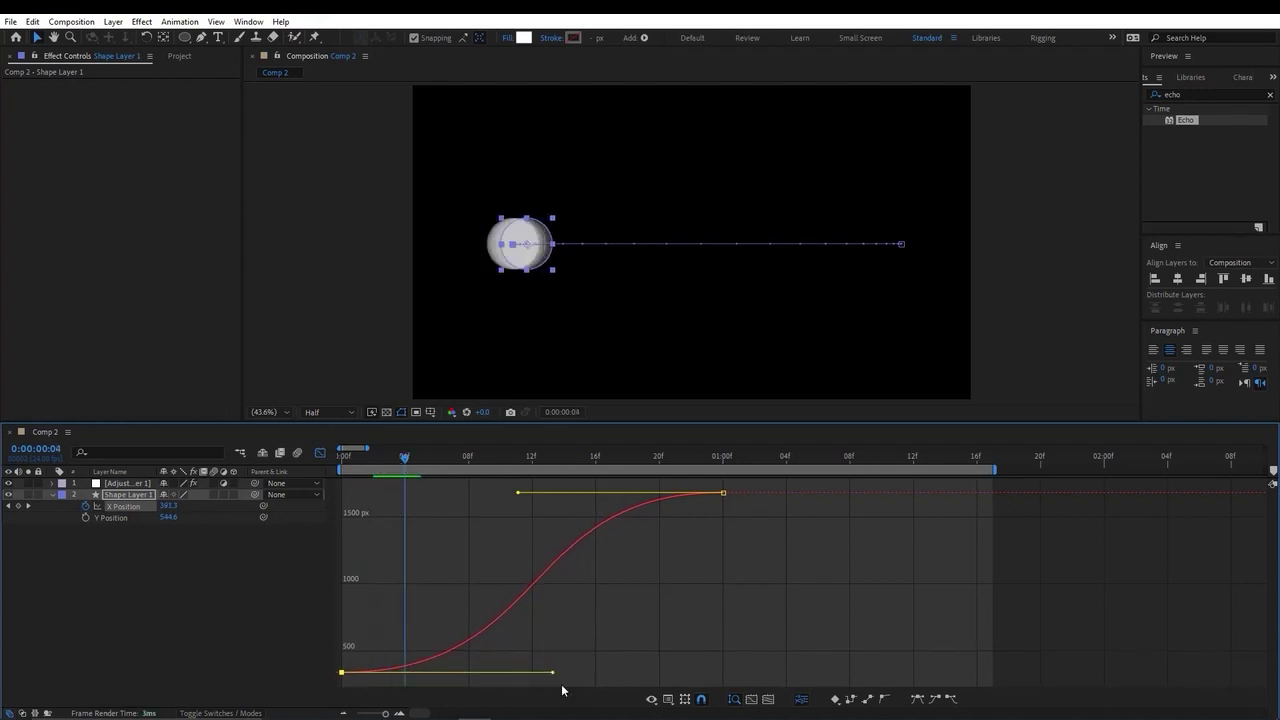
left_click_drag(552, 672, 555, 672)
Step: Scrub from frame 4 to frame 14 to examine how the echo spacing follows the curve's steepness
left_click_drag(408, 459, 470, 459)
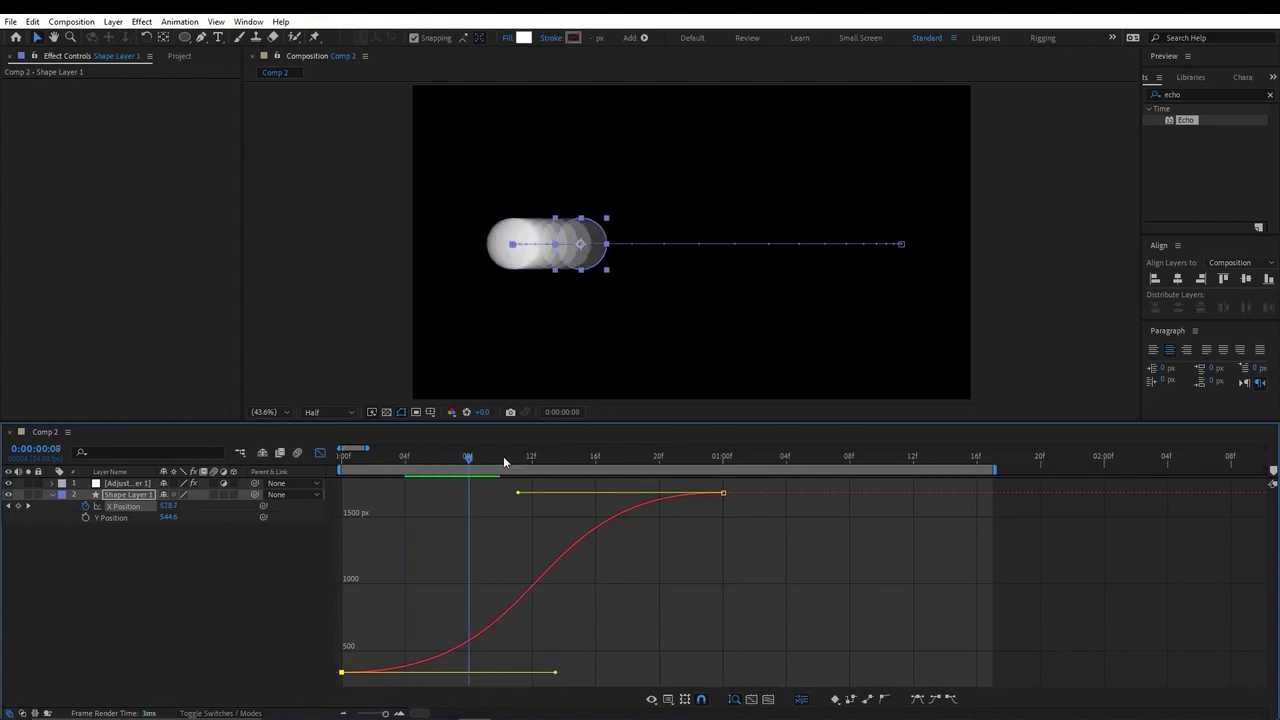
left_click_drag(503, 456, 556, 568)
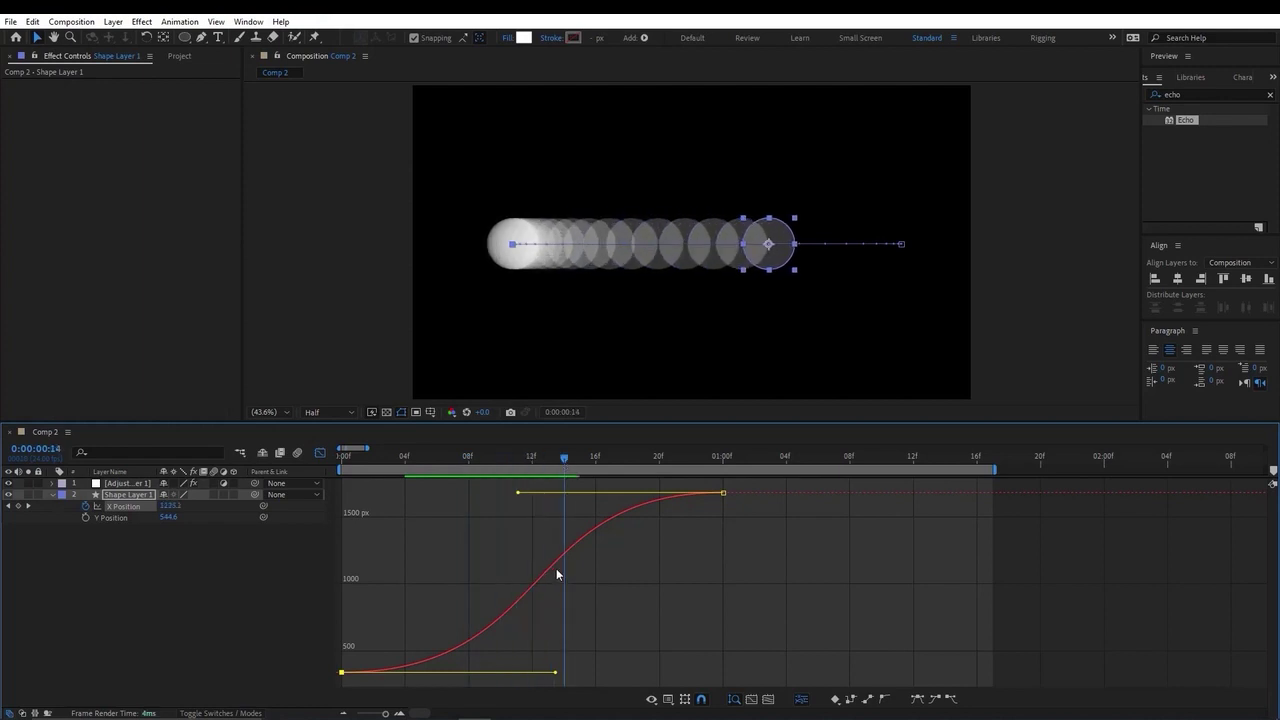
mouse_move(560, 460)
left_mouse_down()
mouse_move(578, 459)
mouse_move(546, 465)
mouse_move(564, 462)
left_mouse_up()
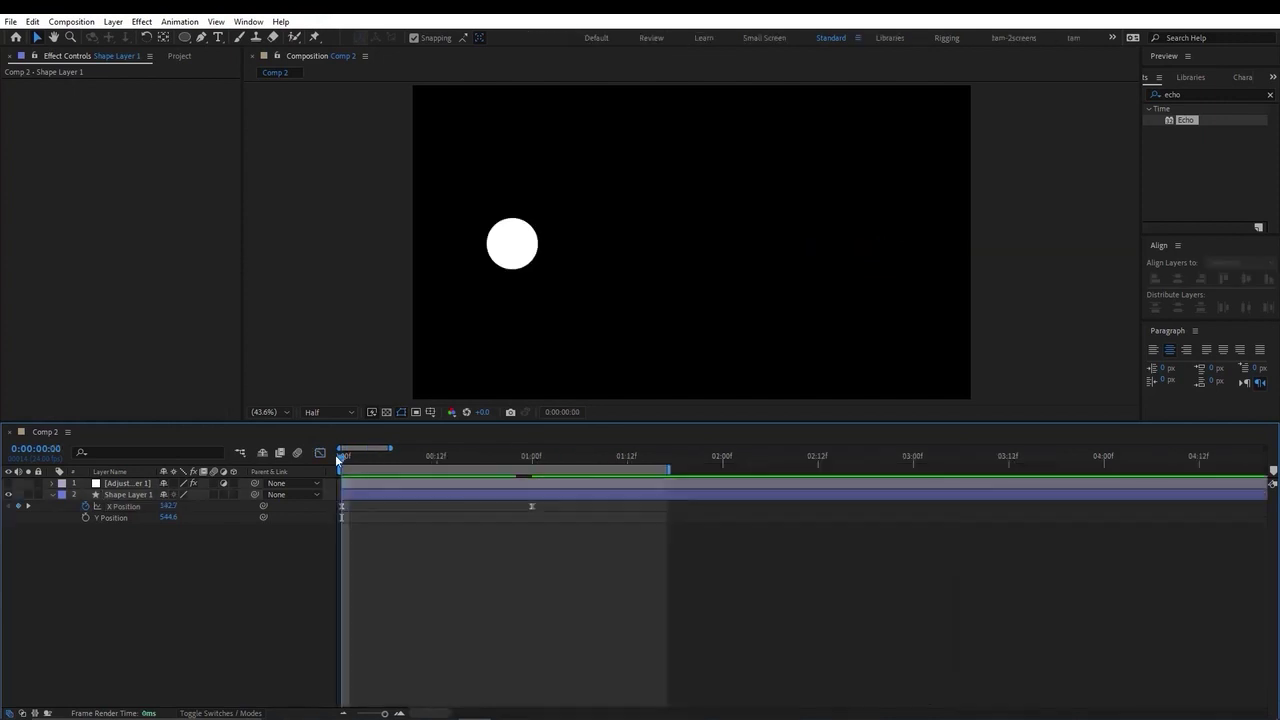
Step: Return to frame 0 and display the circle's X Position curve in the Graph Editor
mouse_move(335, 454)
left_mouse_down()
mouse_move(517, 464)
mouse_move(341, 462)
left_mouse_up()
left_click(125, 507)
left_click(320, 453)
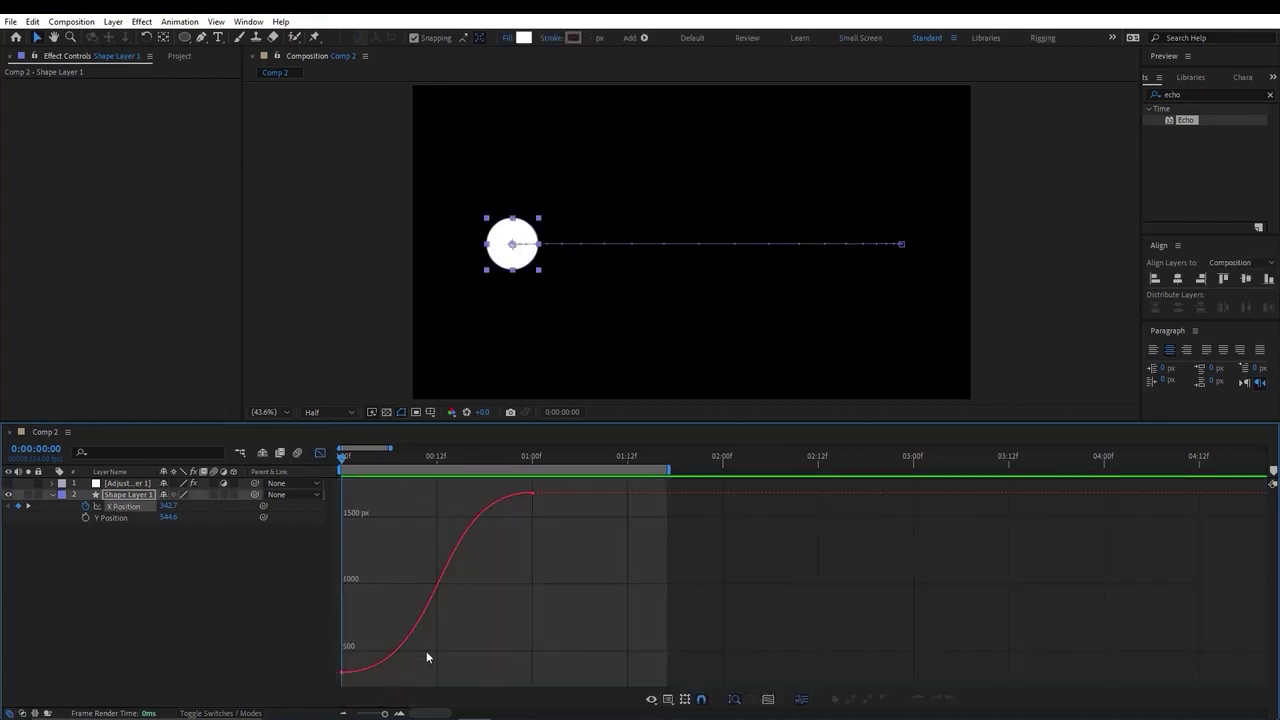
Step: Pull the start keyframe's handle steeply upward to about frame 3 so the X Position curve begins fast
key("equal")
left_click_drag(319, 678, 321, 680)
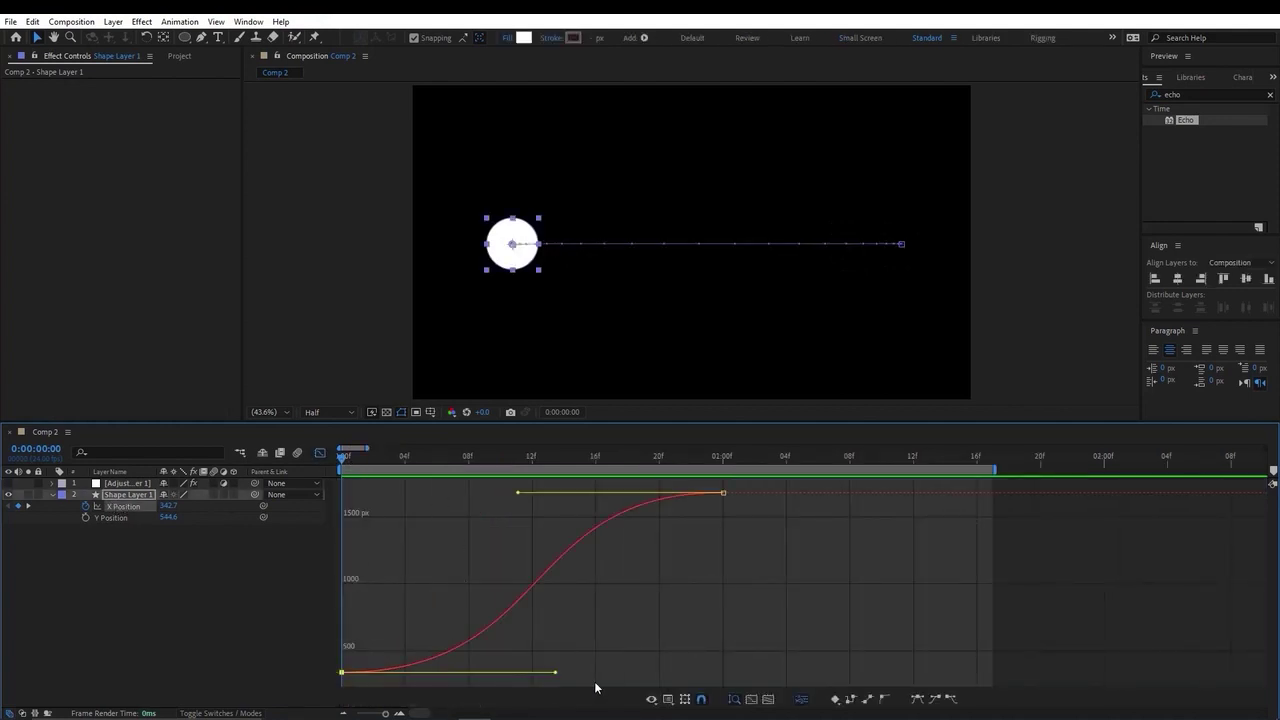
left_click_drag(590, 671, 385, 563)
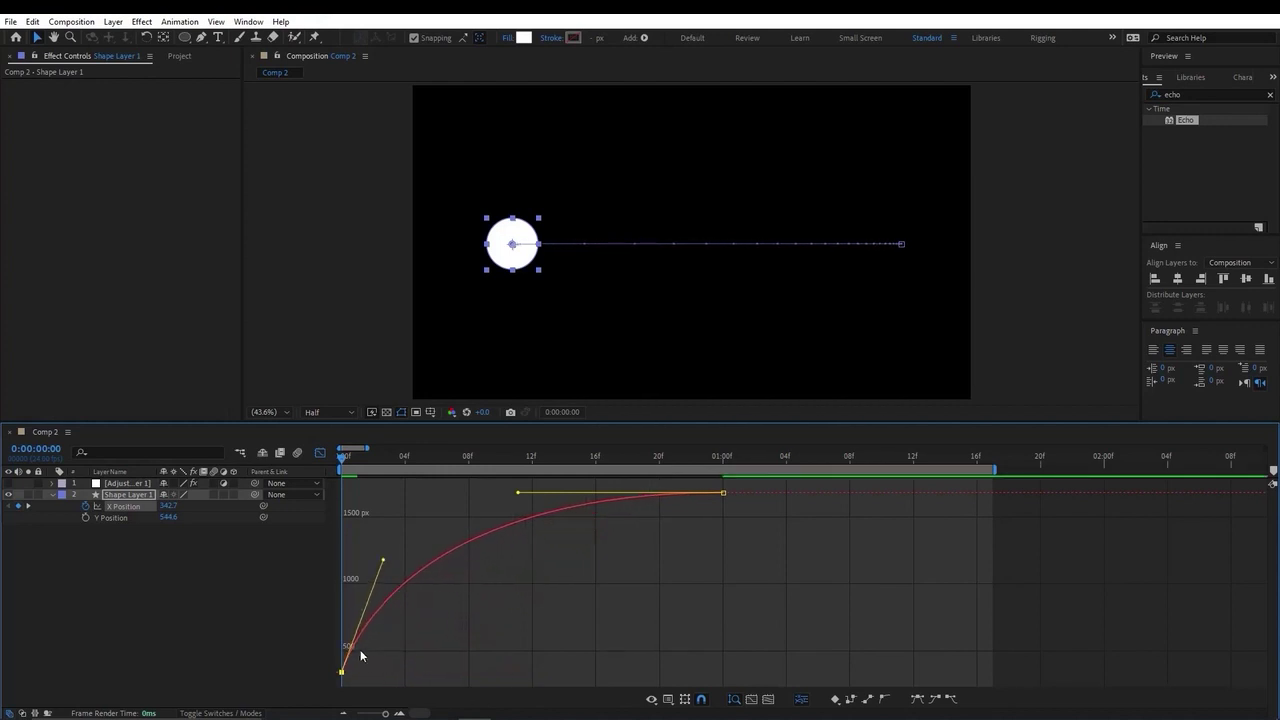
Step: Show the Echo adjustment layer and scrub to frame 7 to examine the trail spacing of the fast start
left_click(370, 466)
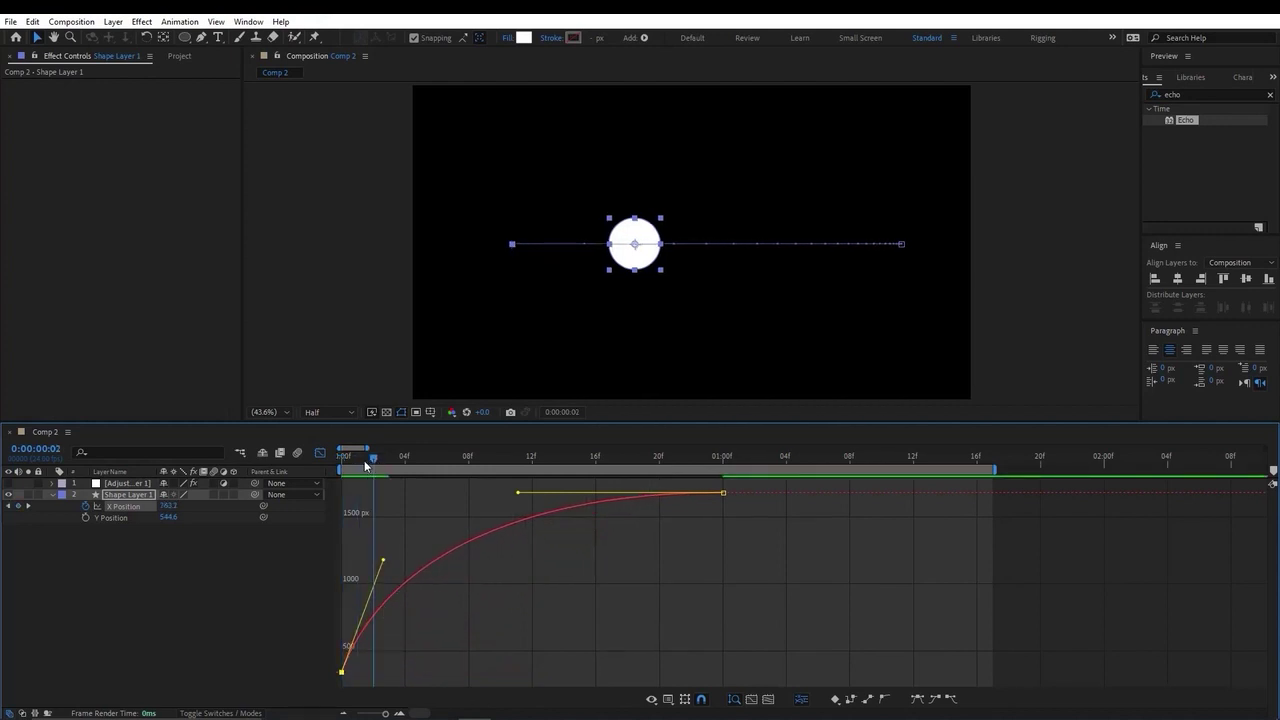
left_click(9, 484)
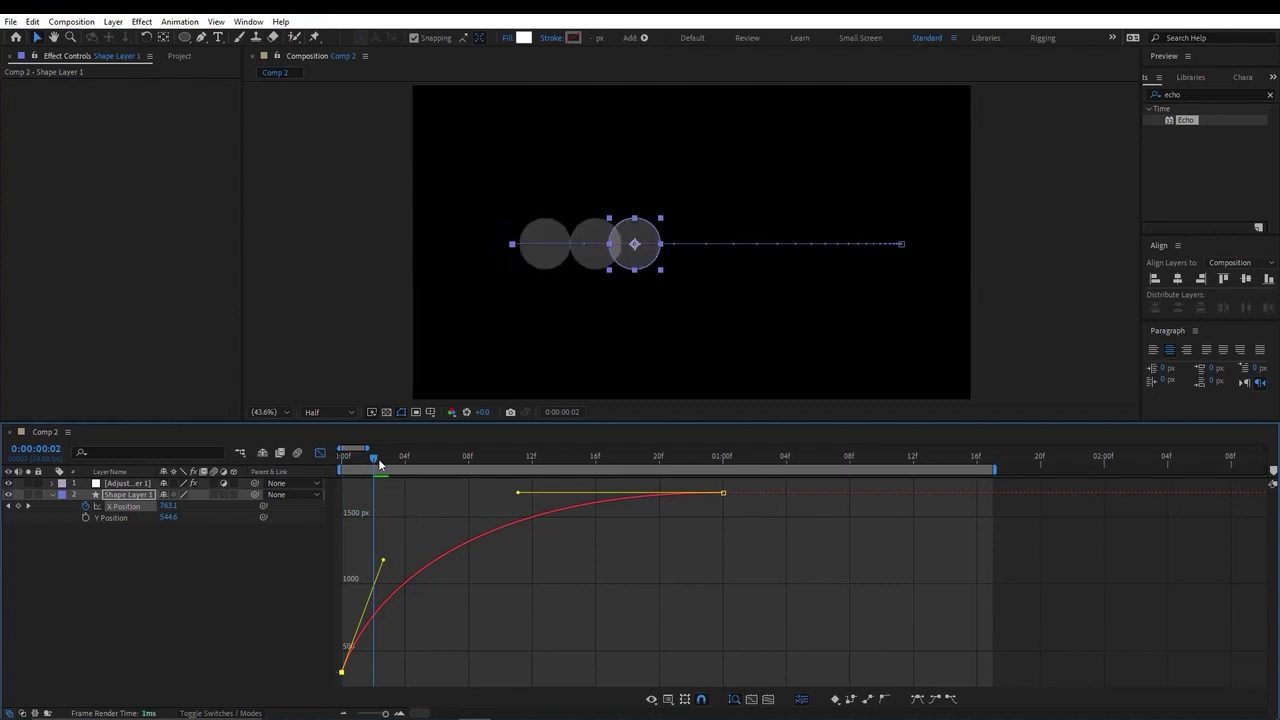
left_click_drag(379, 461, 388, 460)
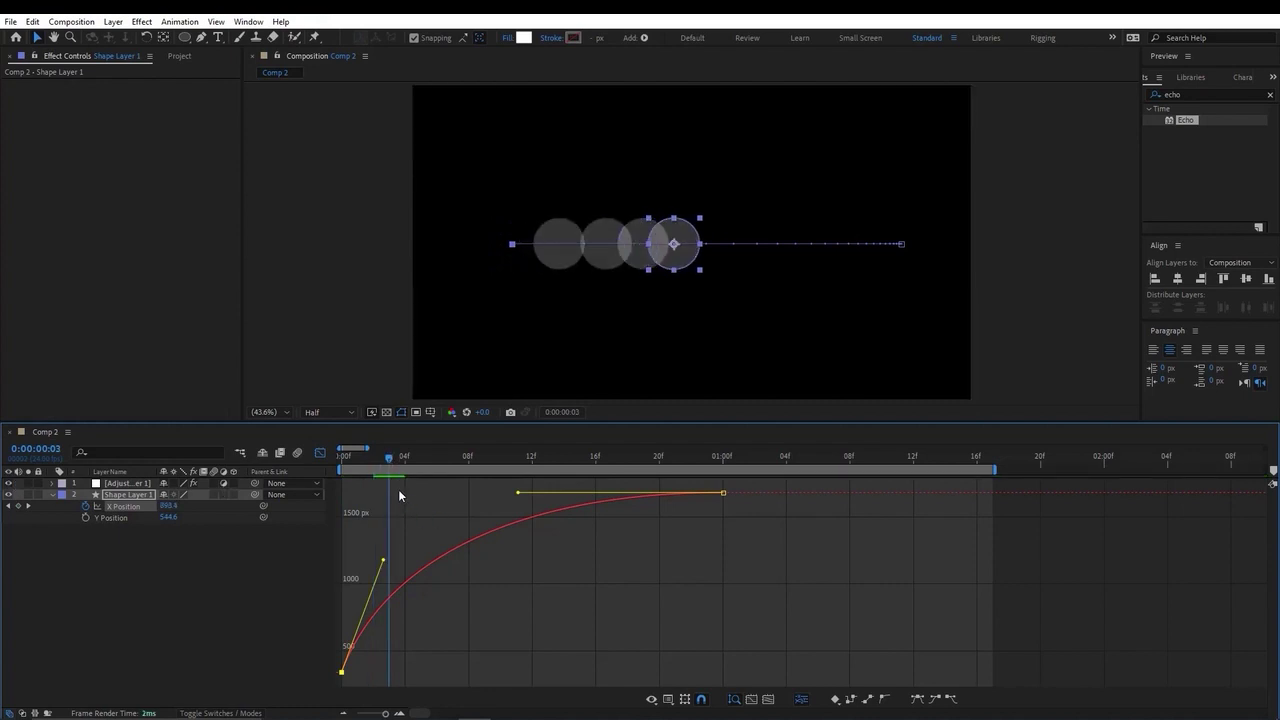
left_click(455, 462)
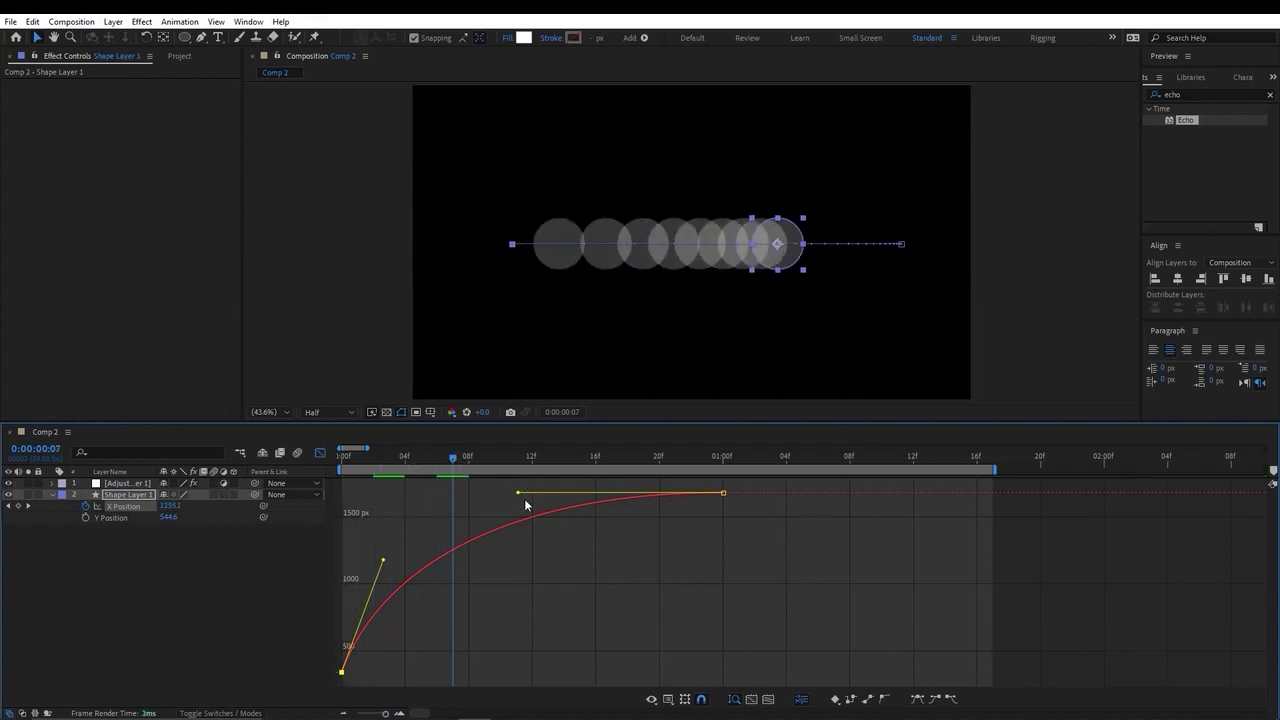
Step: Pull the end keyframe's handle steeply downward to about frame 18 and scrub to frame 22 to inspect the fast finish
left_click_drag(524, 497, 632, 670)
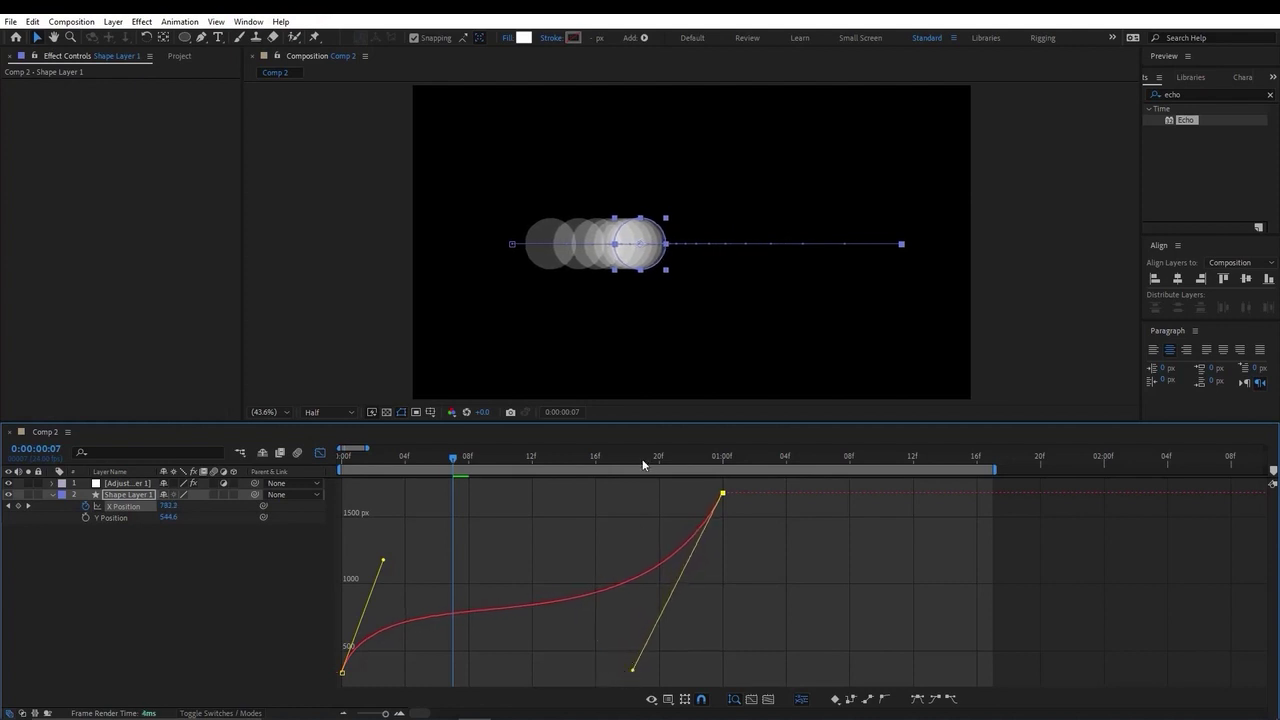
left_click(648, 458)
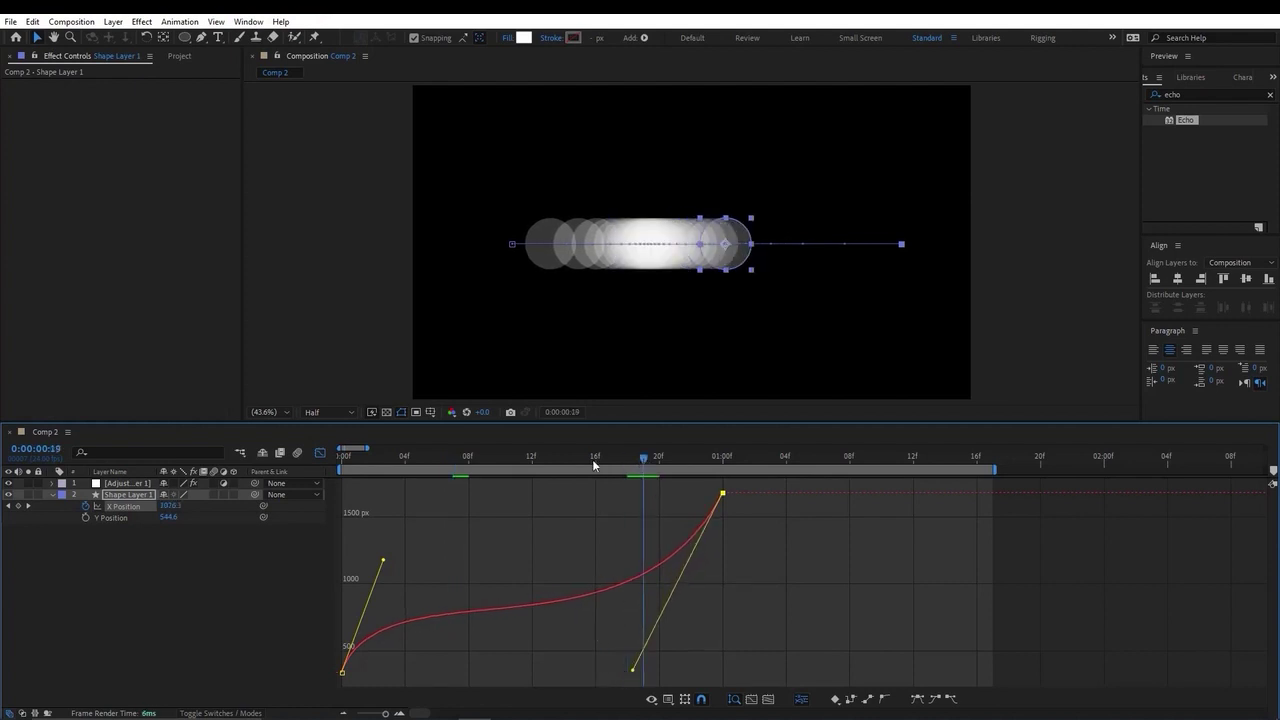
left_click_drag(598, 462, 691, 464)
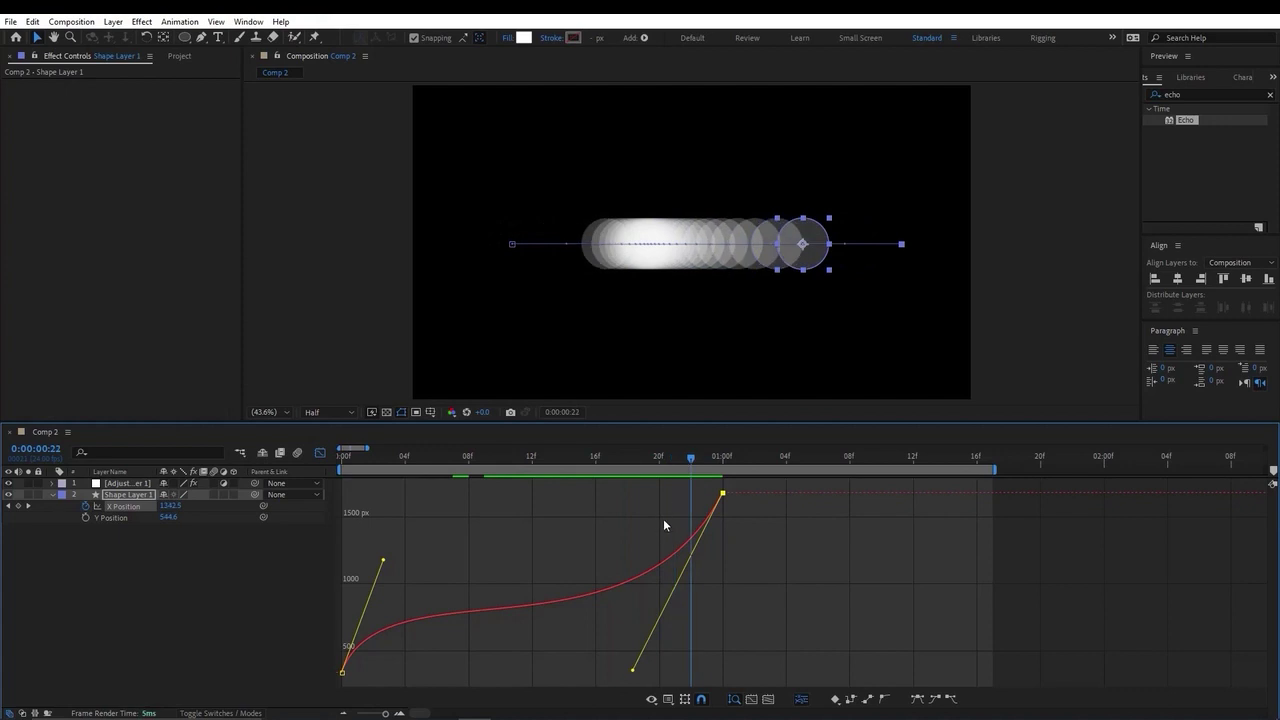
left_click(663, 518)
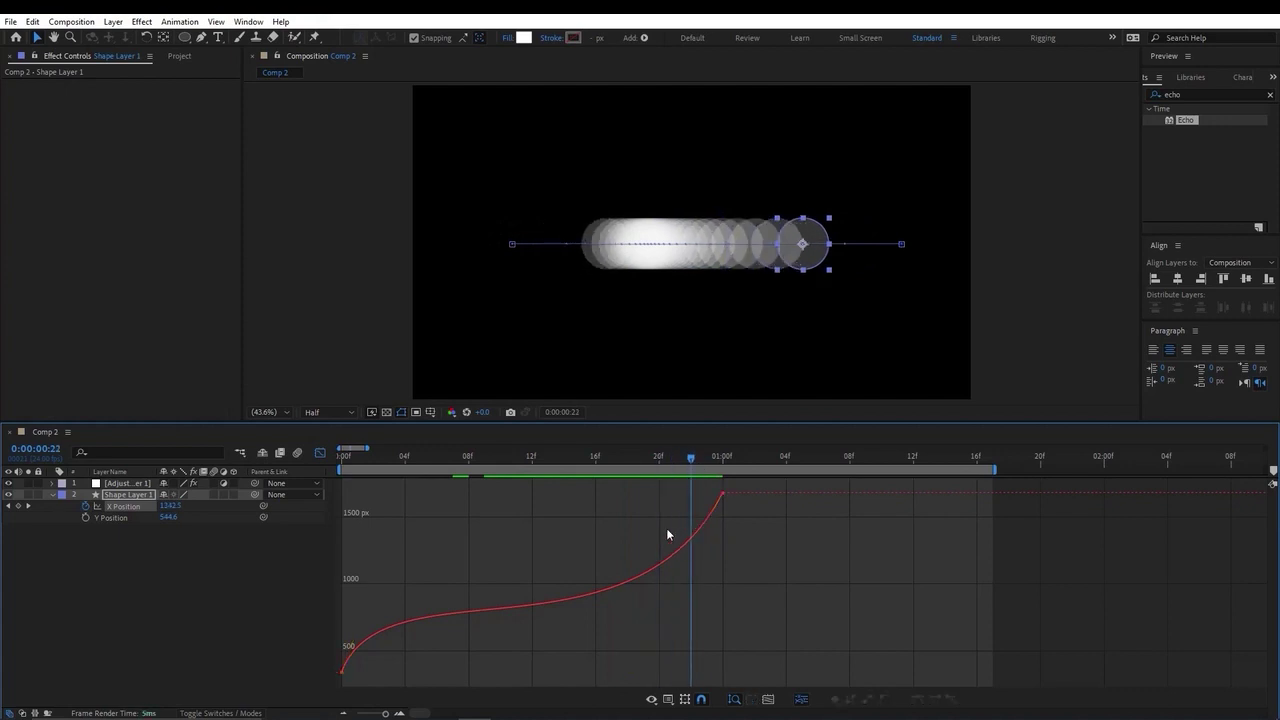
Step: Preview the circle's movement from frame 1 with the Echo adjustment layer hidden
left_click_drag(603, 457, 550, 525)
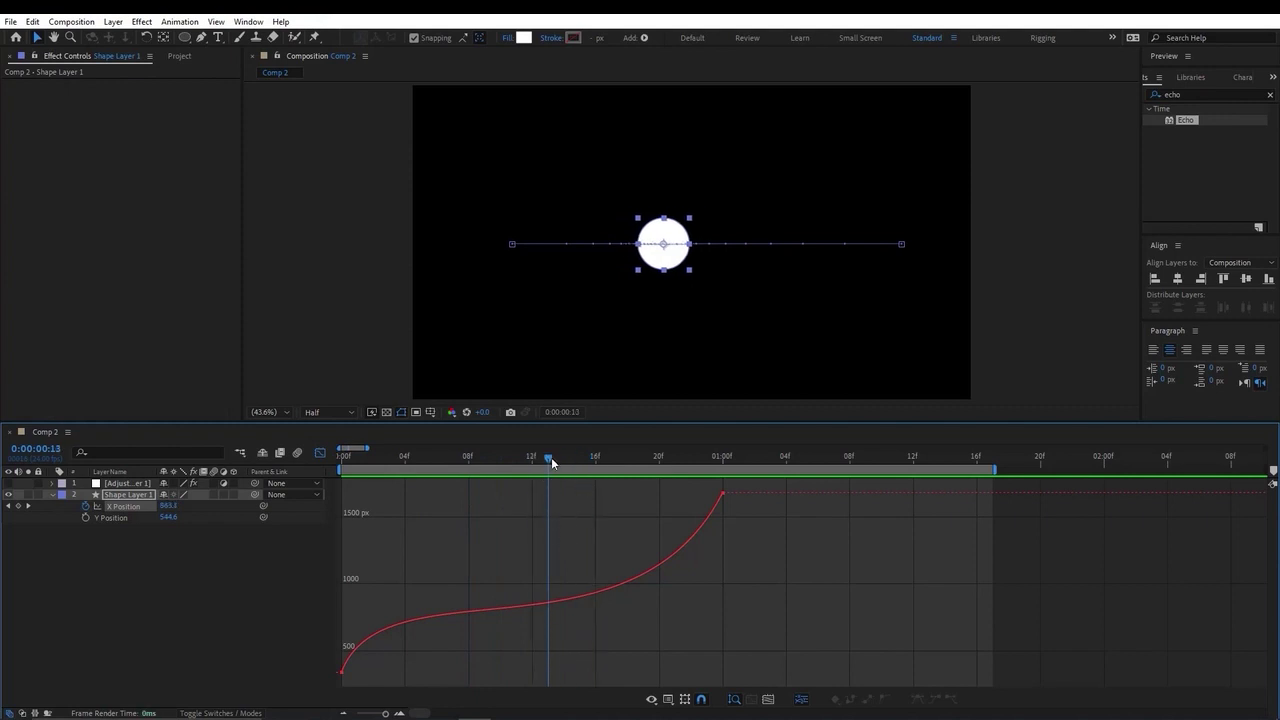
left_click_drag(548, 456, 357, 502)
key("space")
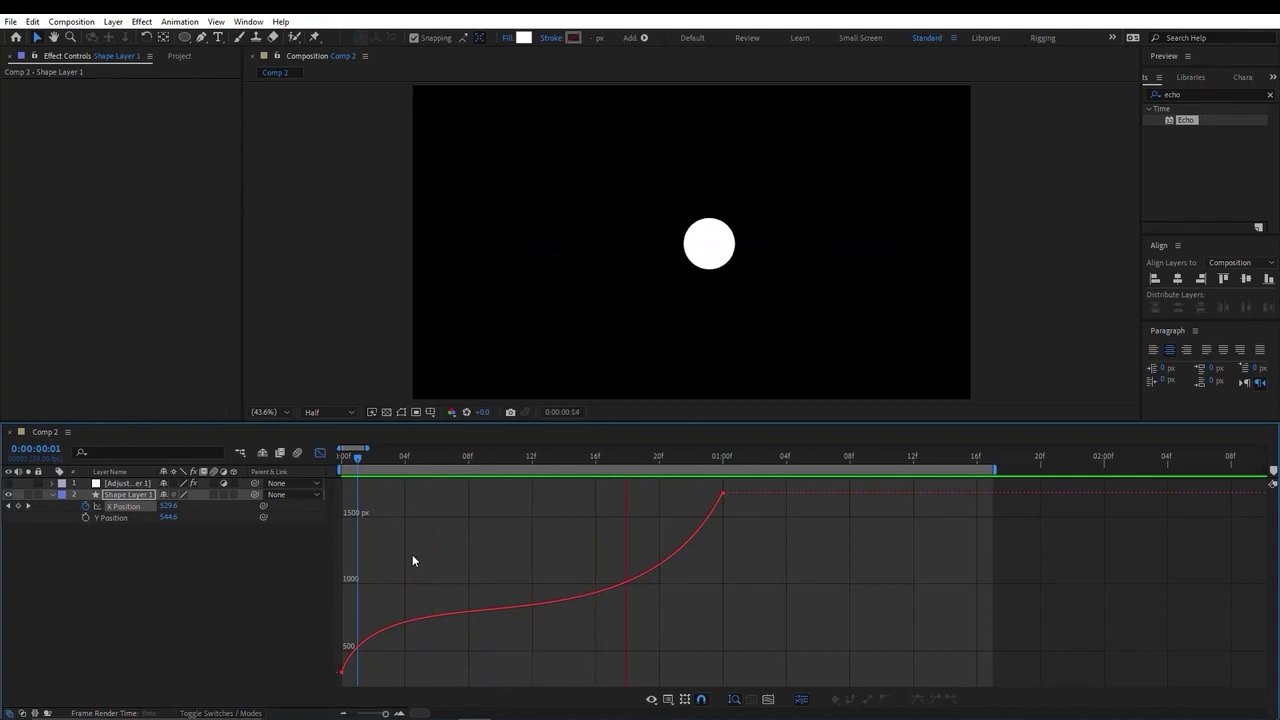